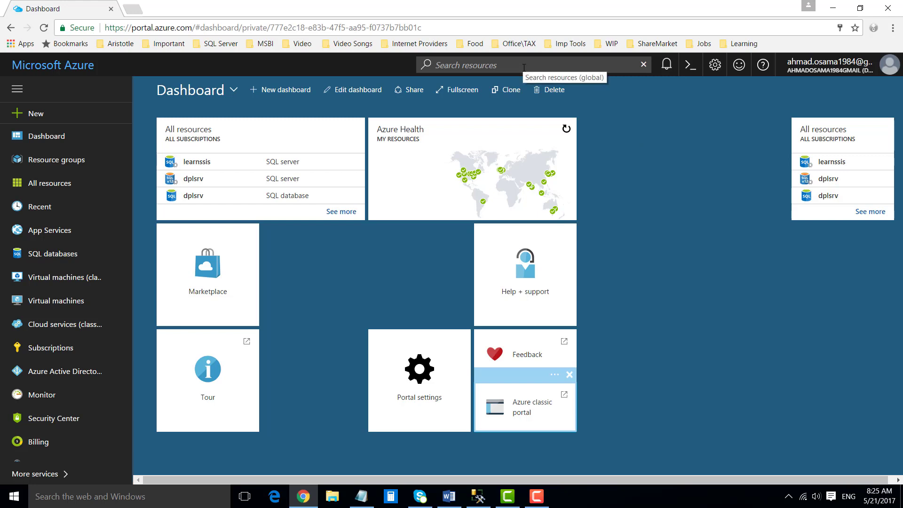
# Open the properties of the learnssis SQL server in the Azure portal and select its full server name
pyautogui.click(198, 165)
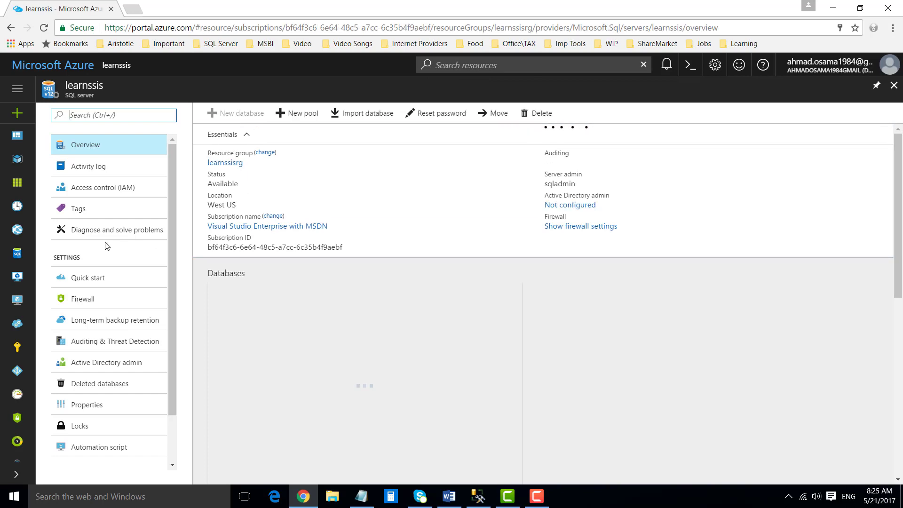
pyautogui.scroll(-2, 105, 252)
pyautogui.scroll(2, 115, 298)
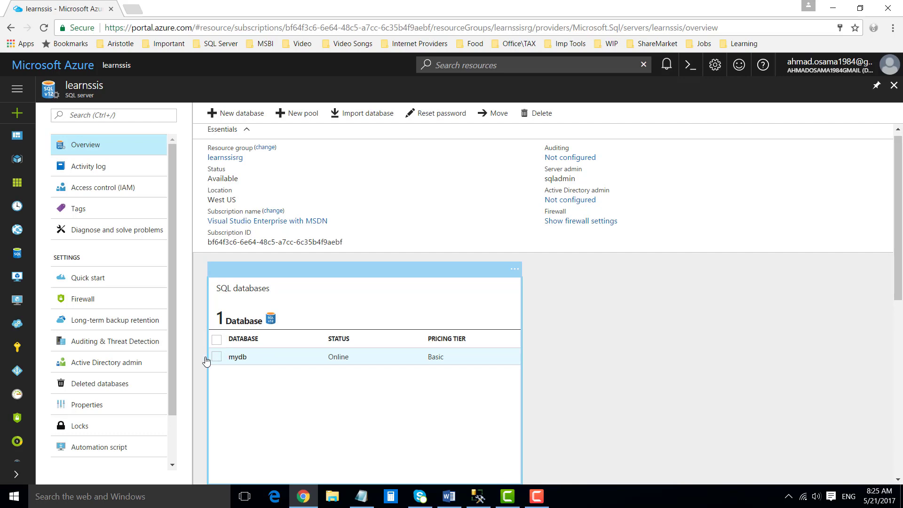
pyautogui.scroll(-1, 117, 344)
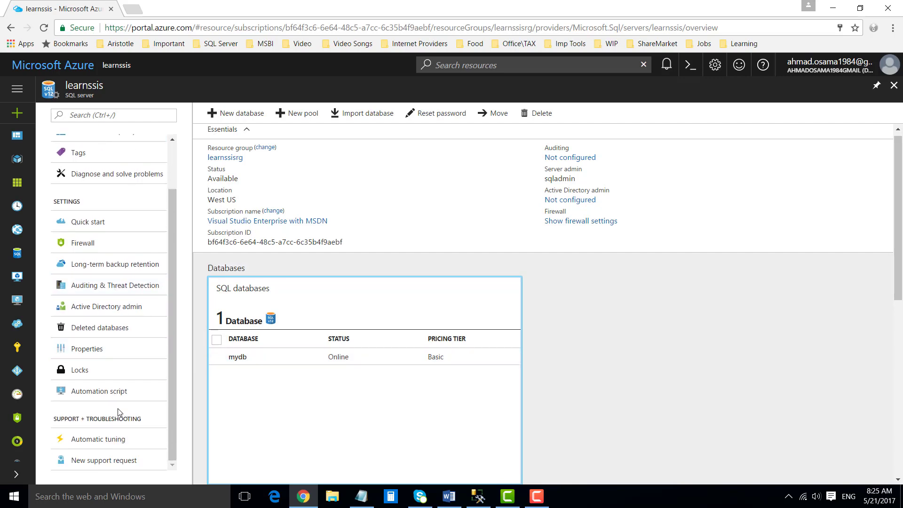
pyautogui.click(110, 351)
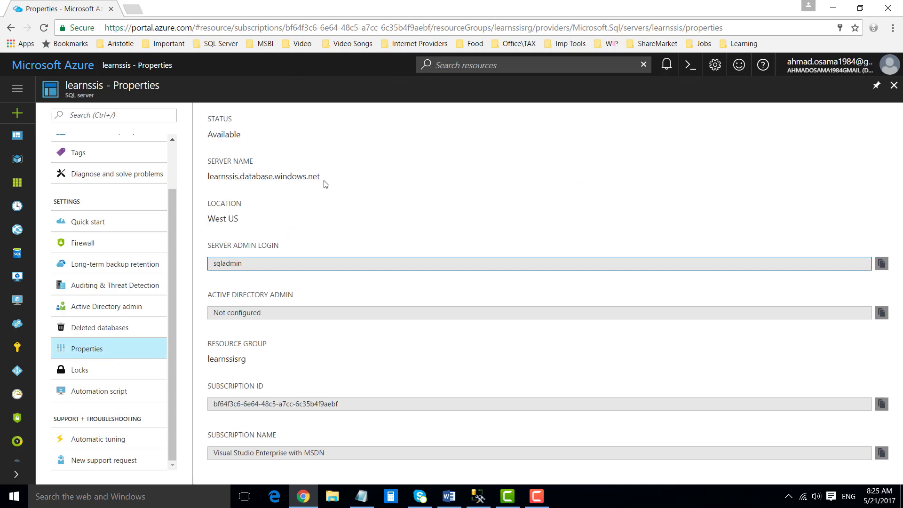
pyautogui.moveTo(324, 184); pyautogui.dragTo(205, 179)
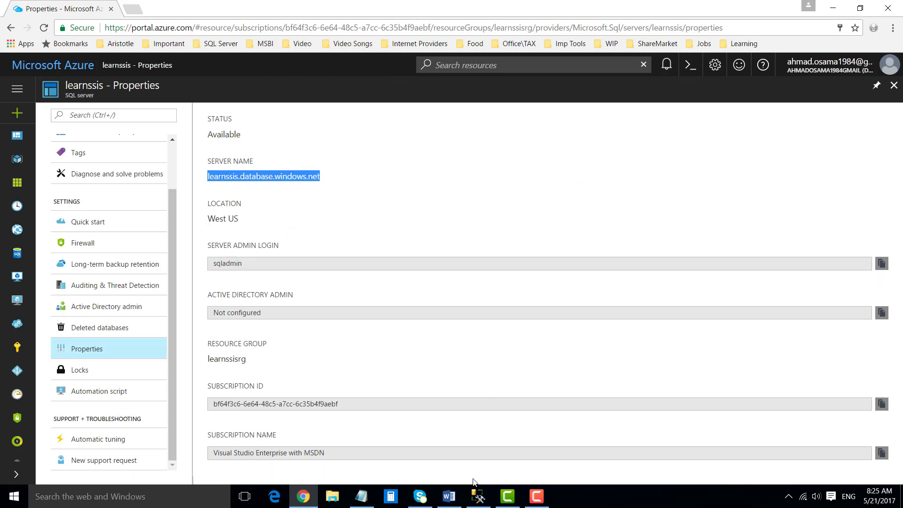
# Switch to SQL Server Management Studio and connect to learnssis.database.windows.net with SQL Server Authentication, login sqladmin and the account password
pyautogui.click(476, 502)
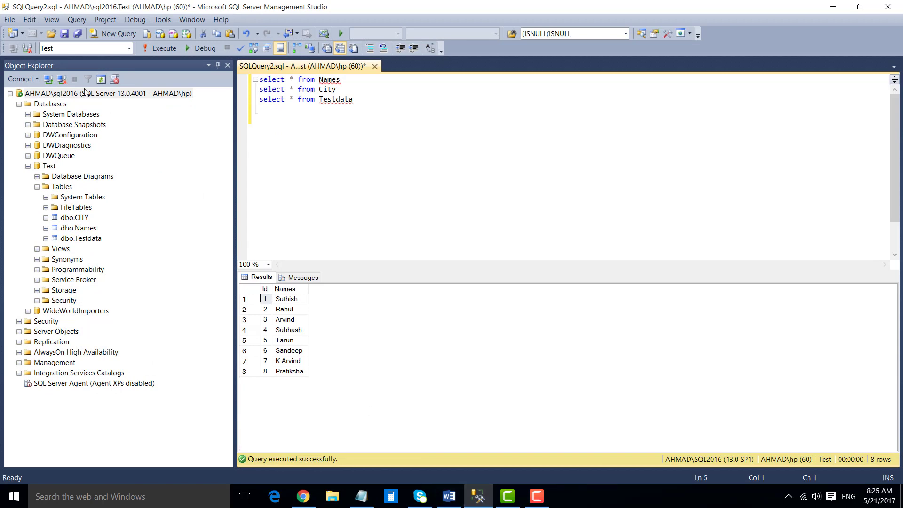
pyautogui.click(21, 79)
pyautogui.click(55, 92)
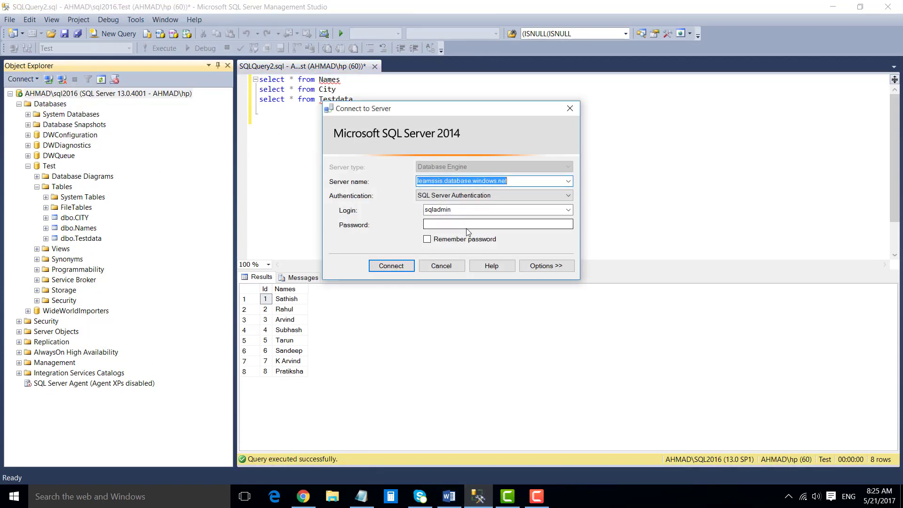
pyautogui.click(519, 180)
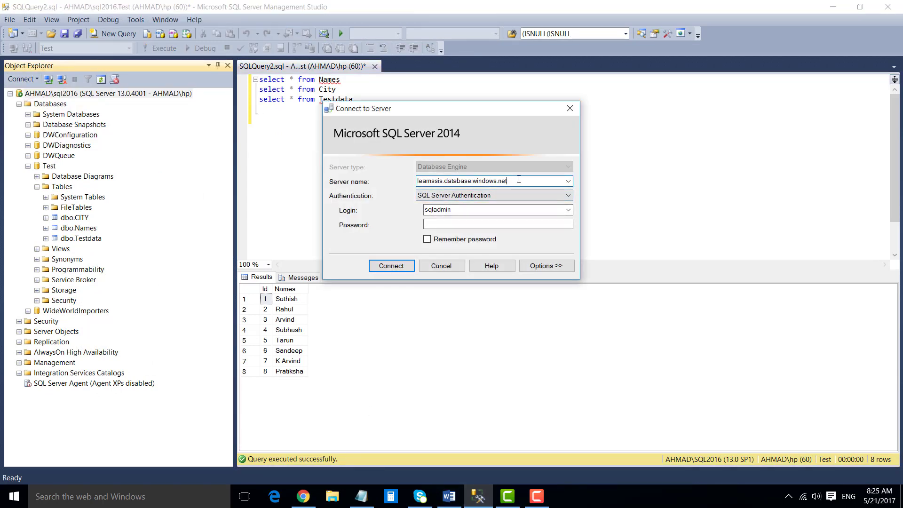
pyautogui.click(461, 212)
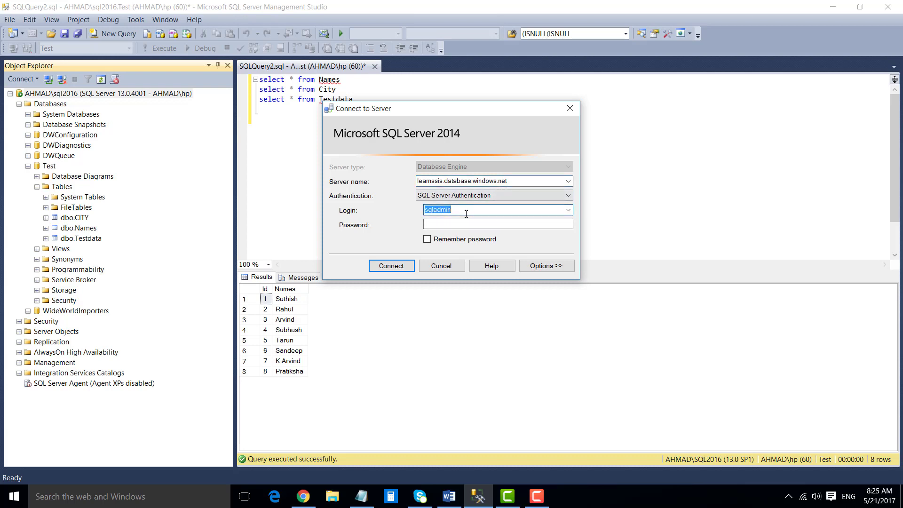
pyautogui.click(453, 223)
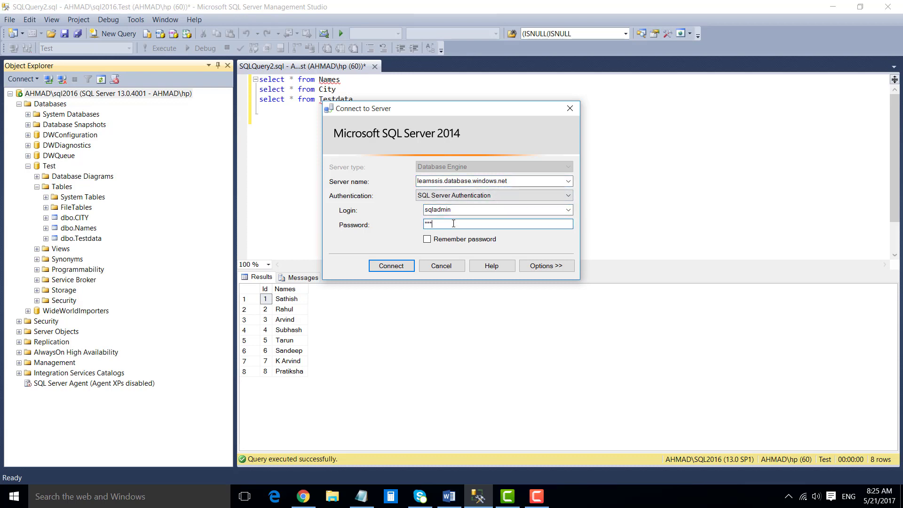
pyautogui.click(403, 266)
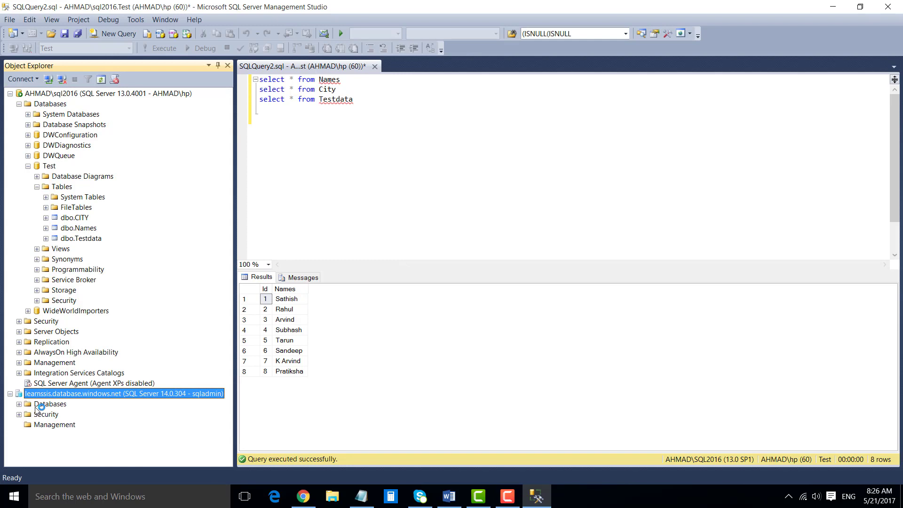
# Expand the mydb database and its tables on the learnssis.database.windows.net server
pyautogui.click(19, 404)
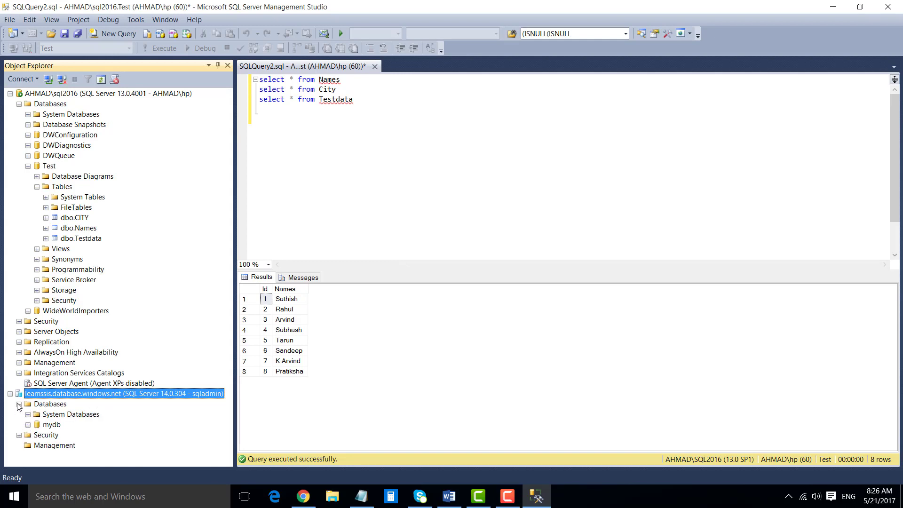
pyautogui.click(49, 426)
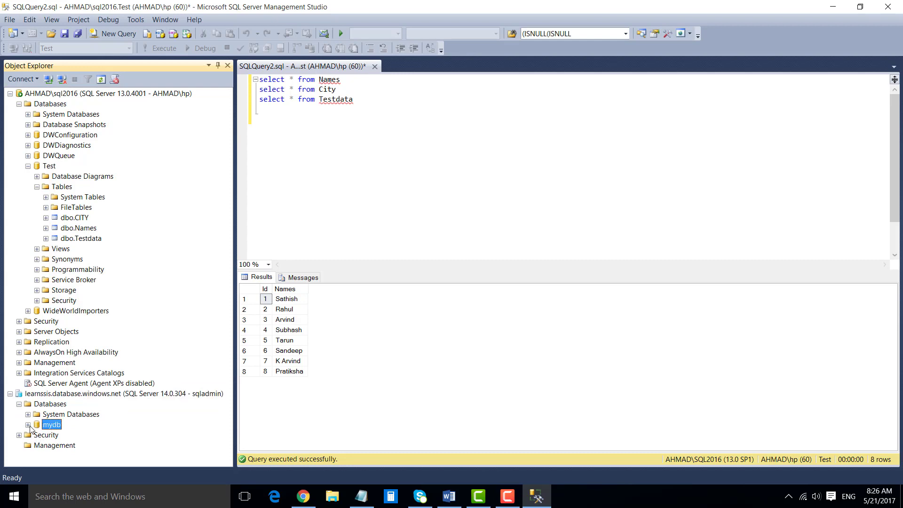
pyautogui.click(28, 425)
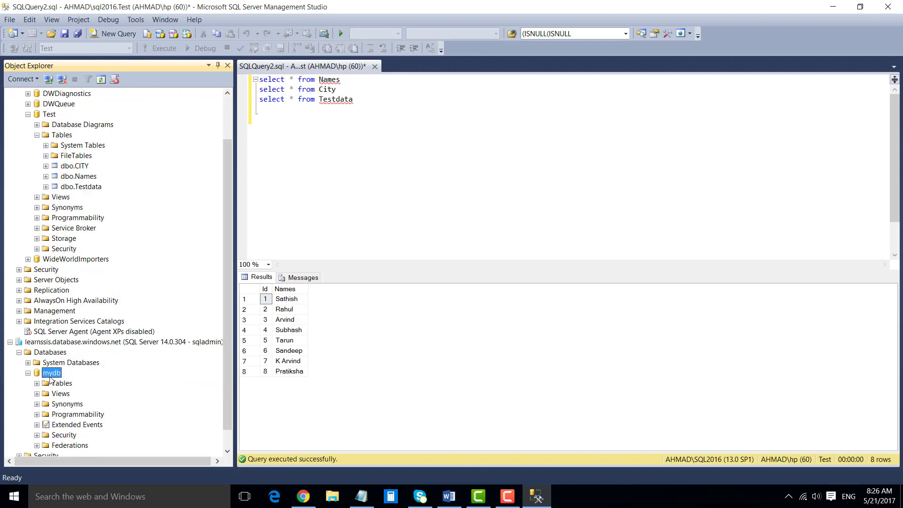
pyautogui.click(37, 383)
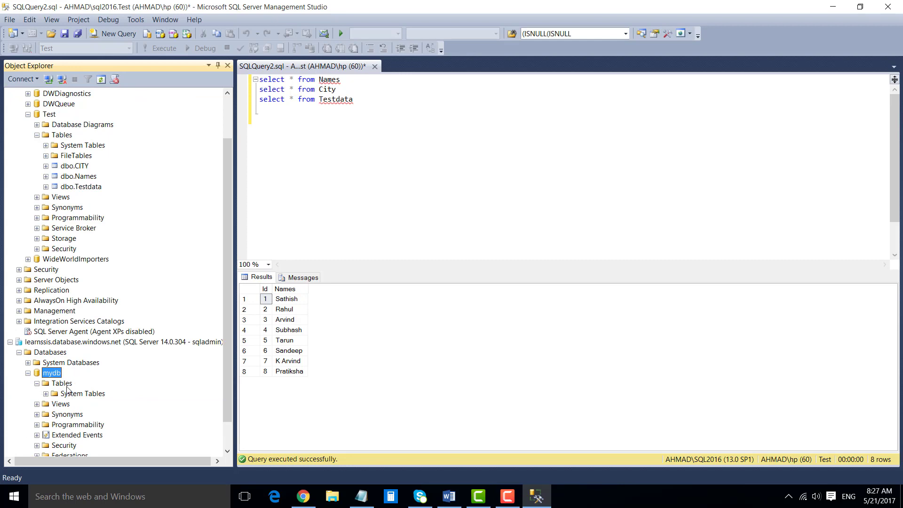
# Compare the tables of the local Test database with those of the Azure mydb database
pyautogui.scroll(2, 68, 388)
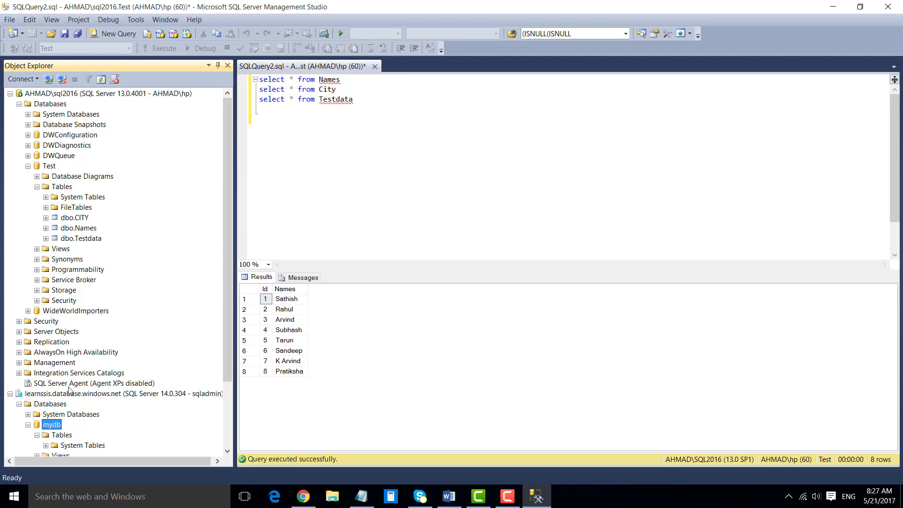
pyautogui.click(417, 171)
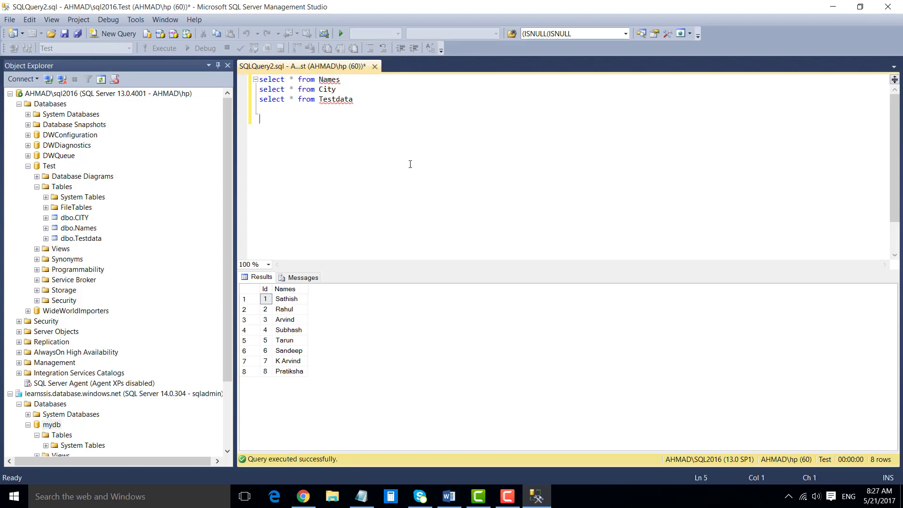
pyautogui.click(50, 166)
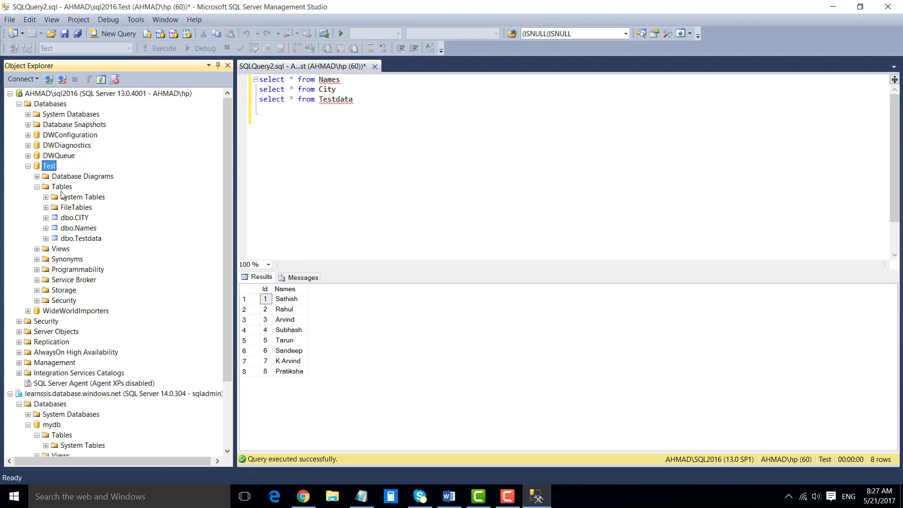
pyautogui.scroll(-1, 53, 445)
pyautogui.click(52, 395)
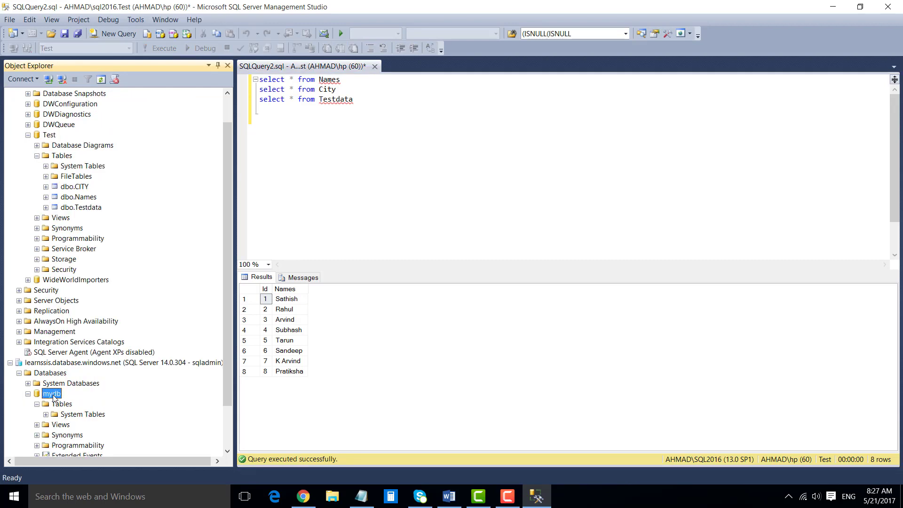
pyautogui.scroll(1, 51, 397)
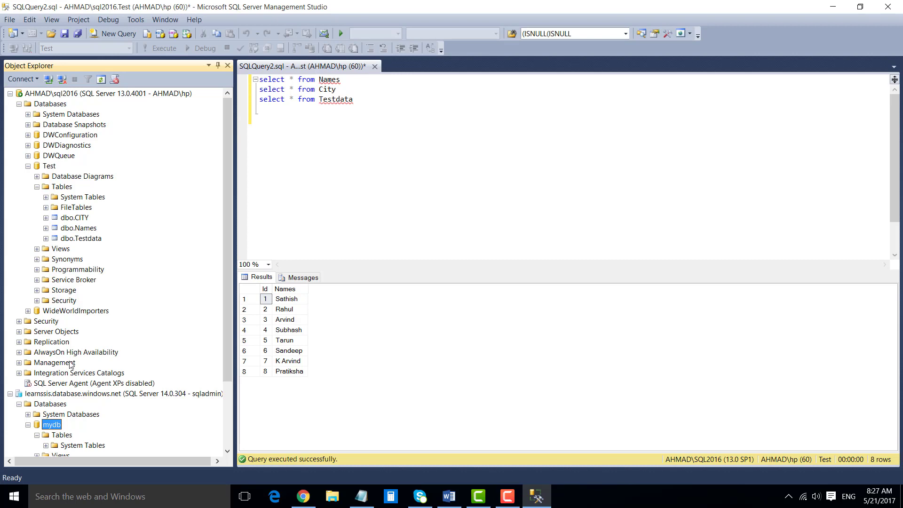
# Run only the select query on the Names table and highlight the returned rows
pyautogui.click(373, 144)
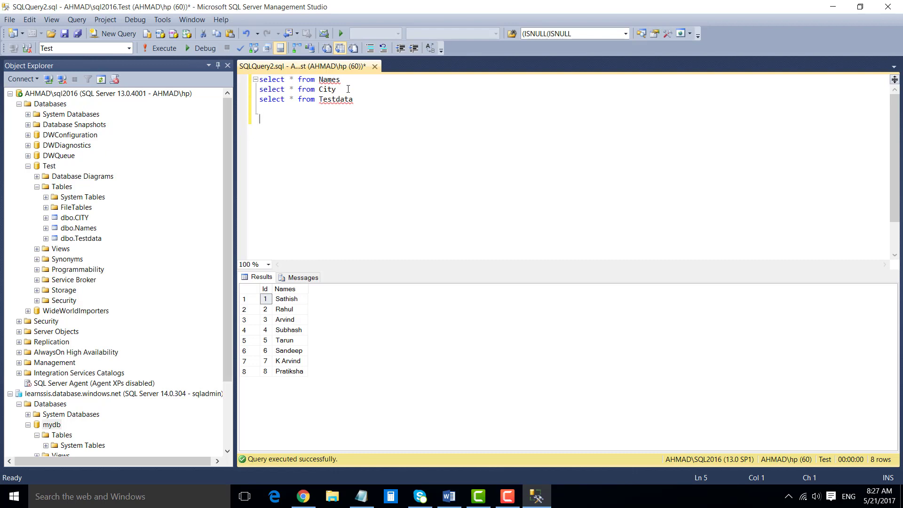
pyautogui.moveTo(355, 80); pyautogui.dragTo(225, 81)
pyautogui.click(163, 49)
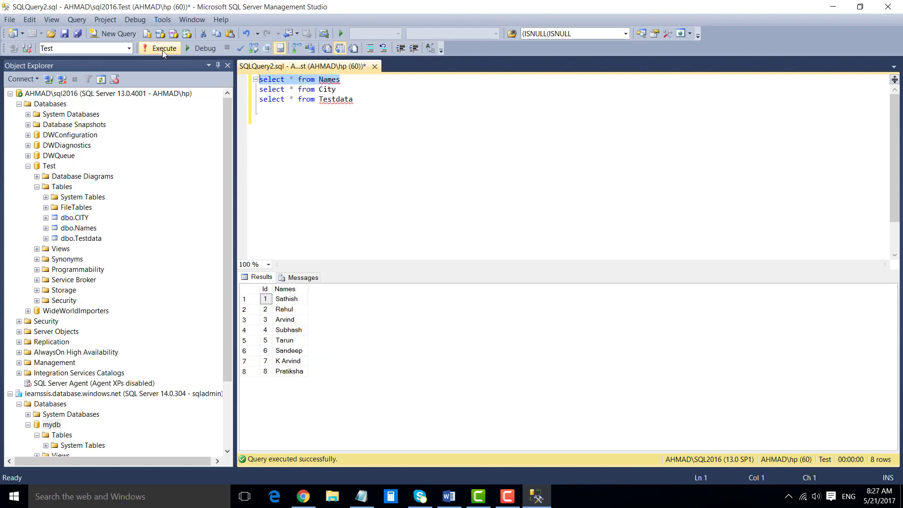
pyautogui.click(293, 330)
pyautogui.moveTo(288, 299); pyautogui.dragTo(289, 379)
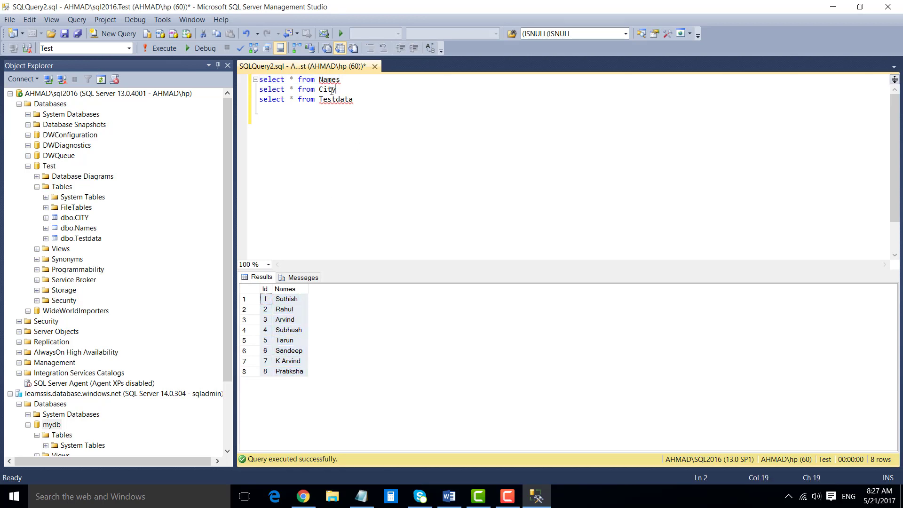
# Run only the select query on the City table and highlight the returned rows
pyautogui.moveTo(337, 90); pyautogui.dragTo(249, 95)
pyautogui.click(163, 48)
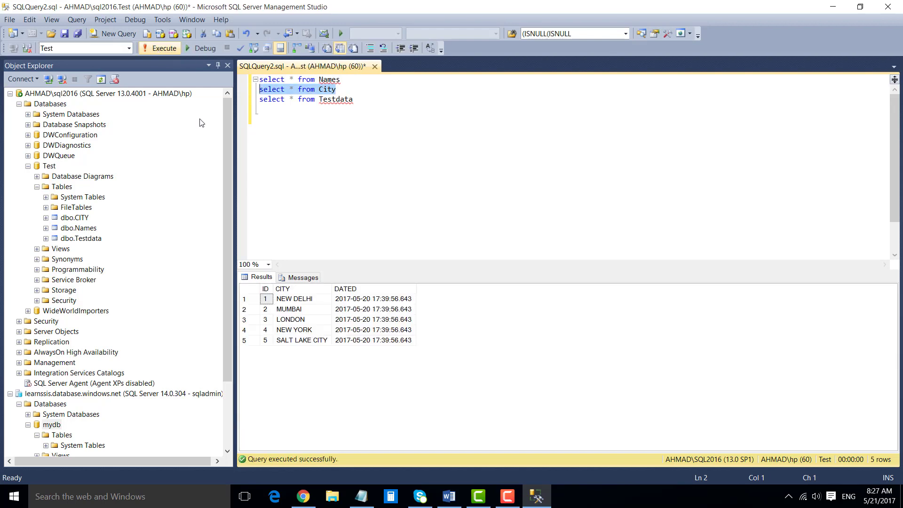
pyautogui.click(304, 319)
pyautogui.moveTo(265, 299); pyautogui.dragTo(409, 340)
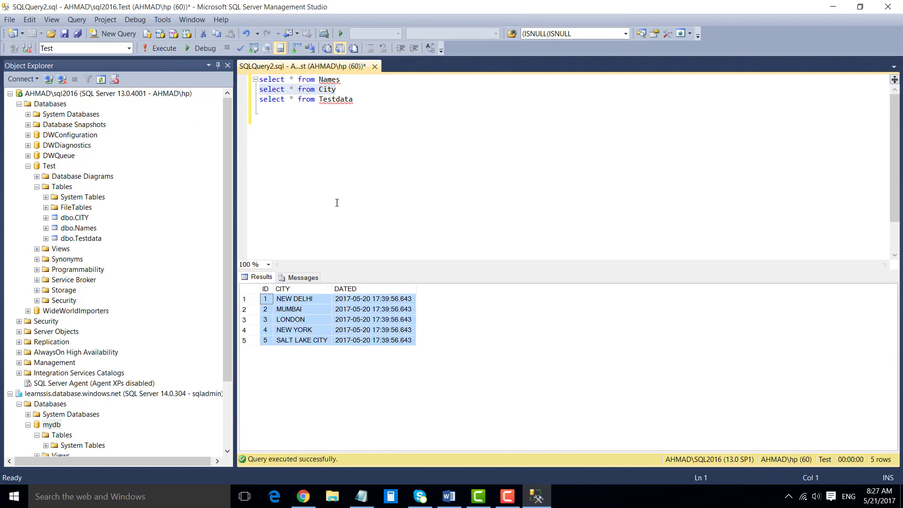
# Run only the select query on the Testdata table, look through its rows and widen the Company_Name column
pyautogui.moveTo(360, 99); pyautogui.dragTo(241, 100)
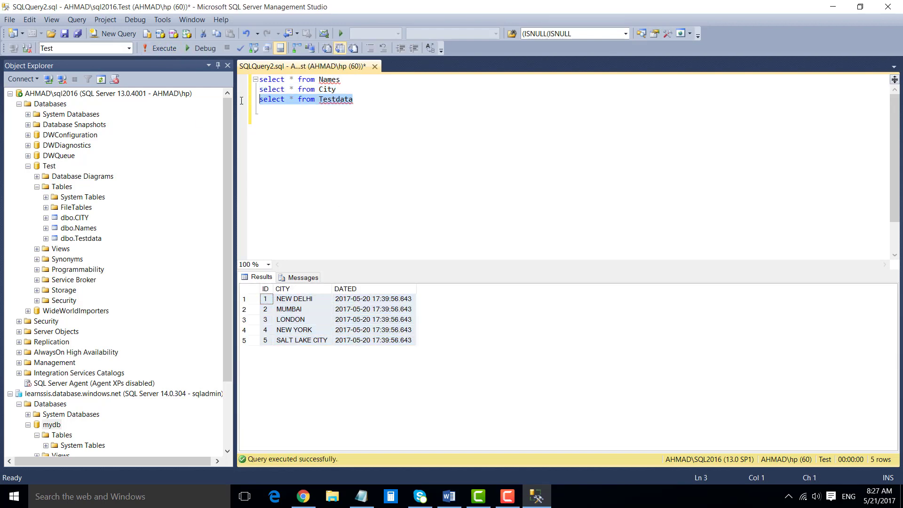
pyautogui.click(166, 46)
pyautogui.click(356, 353)
pyautogui.scroll(-5, 363, 339)
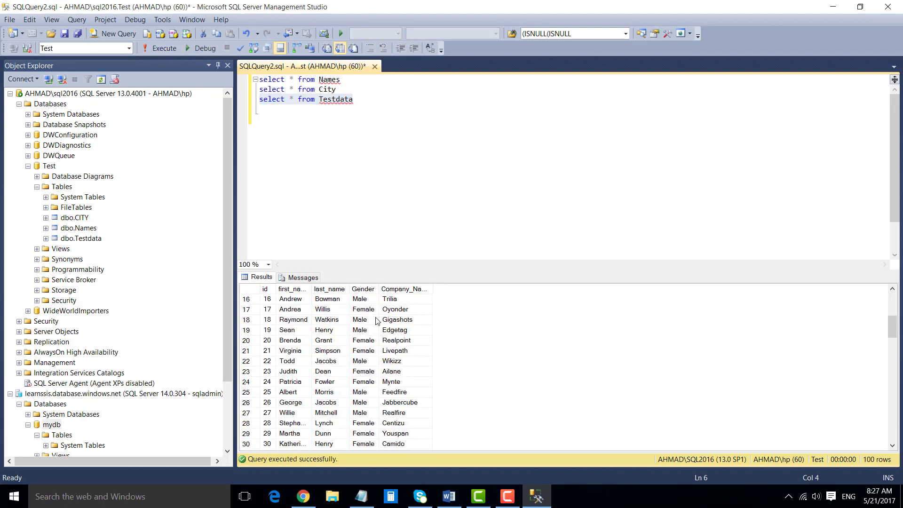
pyautogui.scroll(5, 376, 321)
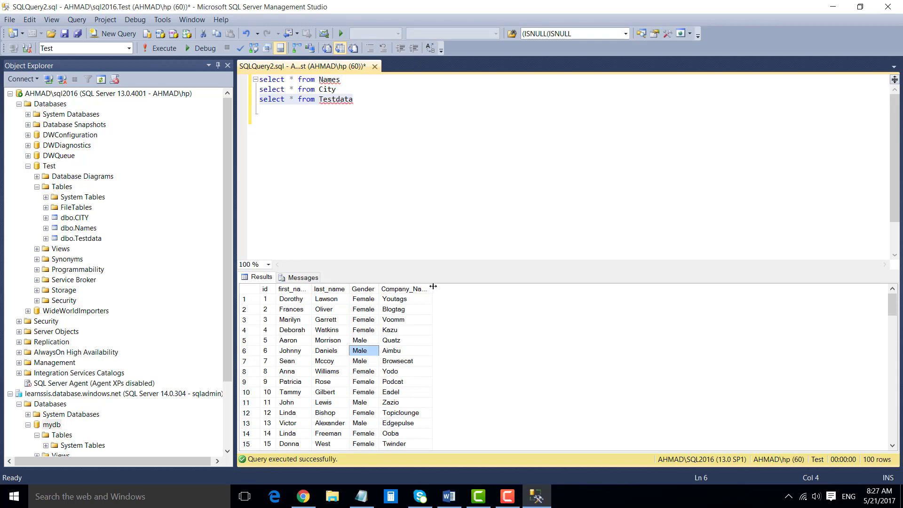
pyautogui.moveTo(433, 287); pyautogui.dragTo(447, 287)
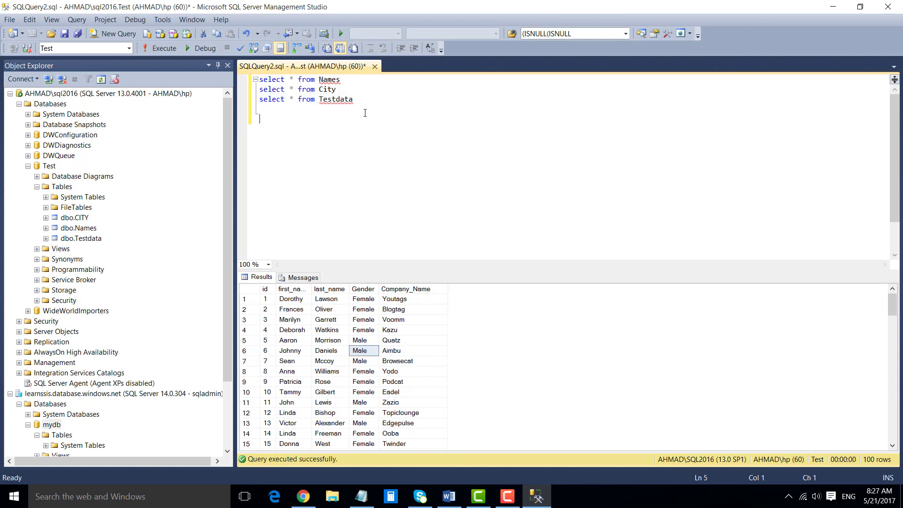
pyautogui.moveTo(351, 123); pyautogui.dragTo(246, 75)
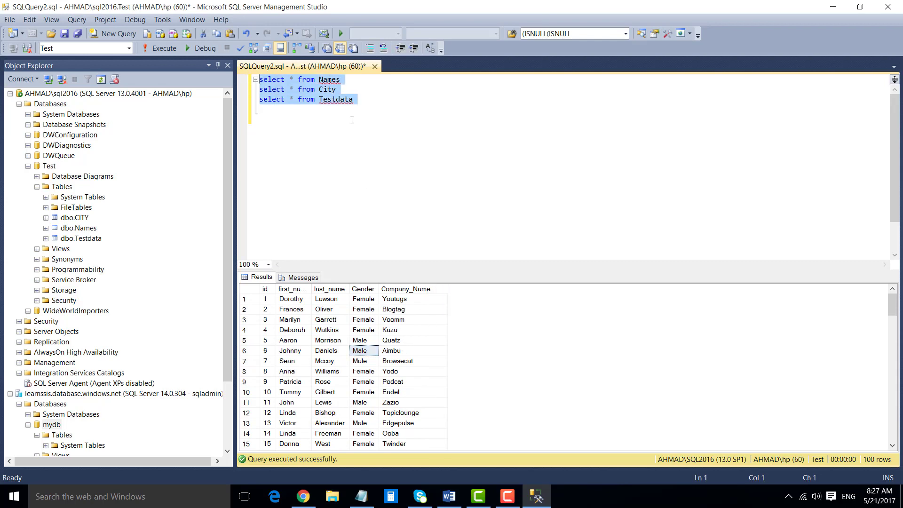
pyautogui.scroll(-3, 60, 395)
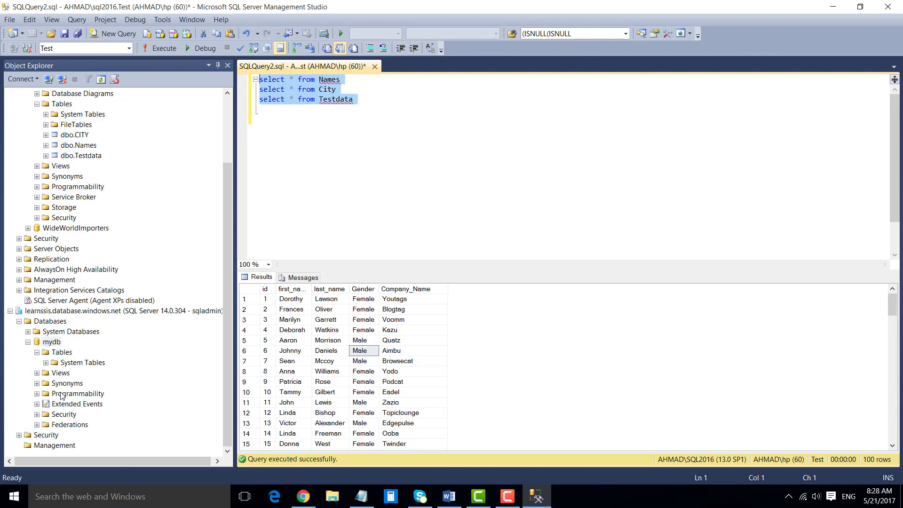
pyautogui.click(53, 342)
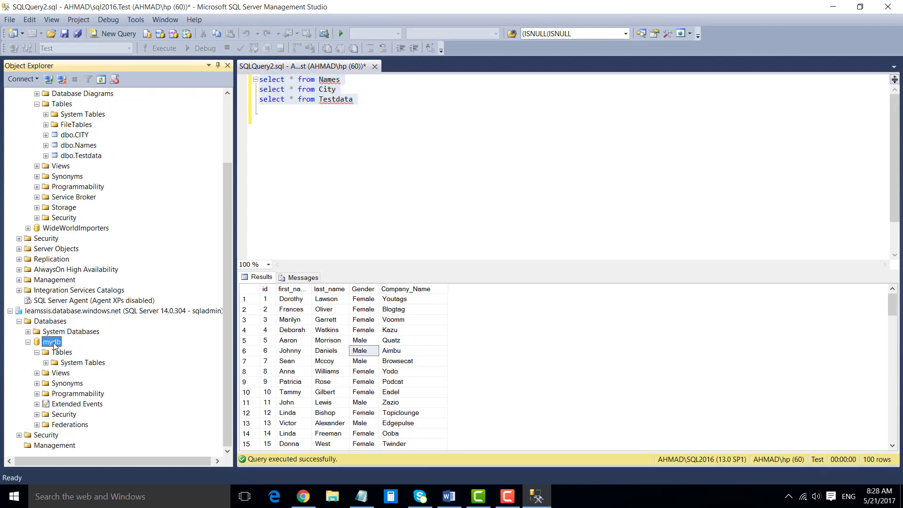
pyautogui.click(54, 343)
pyautogui.click(330, 160)
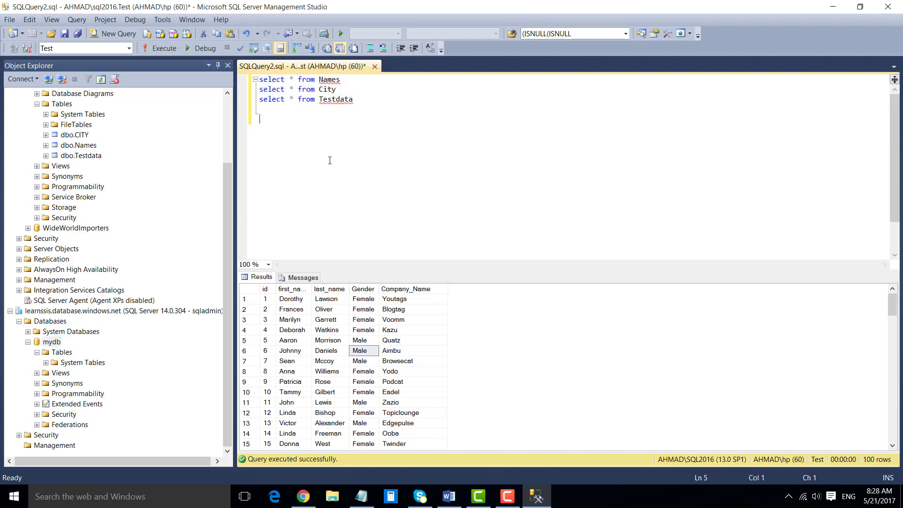
pyautogui.click(226, 100)
pyautogui.click(361, 496)
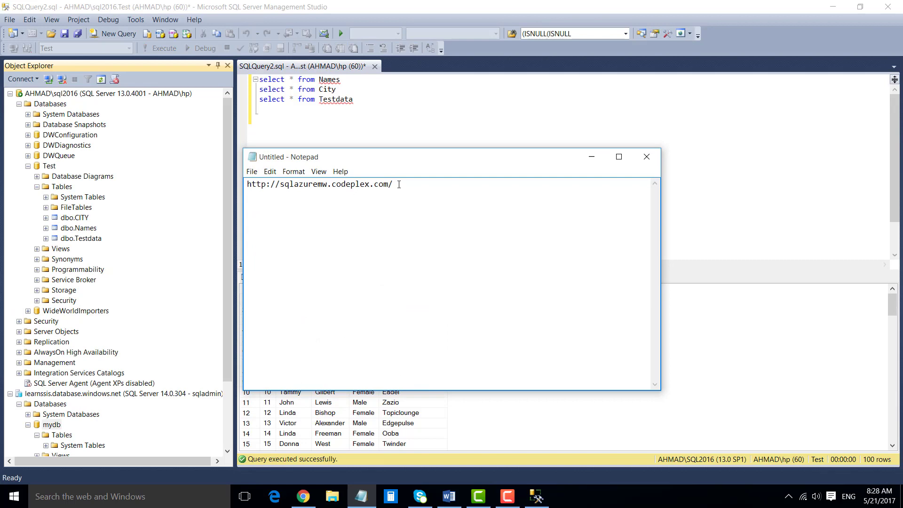
pyautogui.moveTo(399, 184); pyautogui.dragTo(247, 181)
pyautogui.hotkey('ctrl', 'c')
pyautogui.click(500, 126)
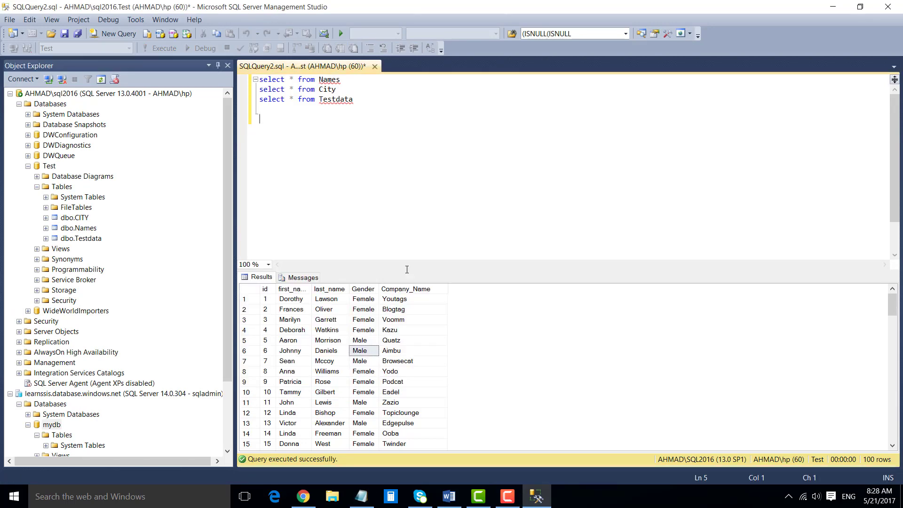
# Switch to Chrome, open the copied CodePlex address in a new tab and download the default SQLAzureMW v5.15.6 release
pyautogui.click(308, 494)
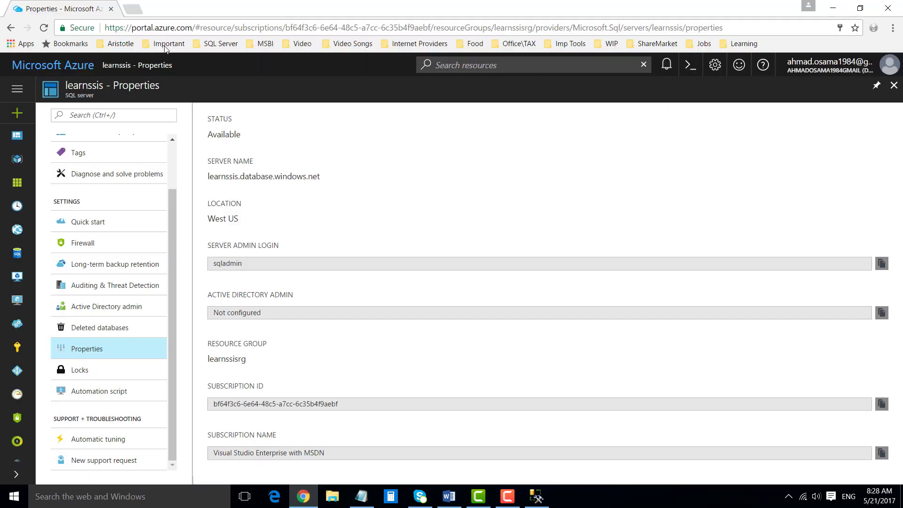
pyautogui.click(133, 8)
pyautogui.hotkey('ctrl', 'v')
pyautogui.press('Return')
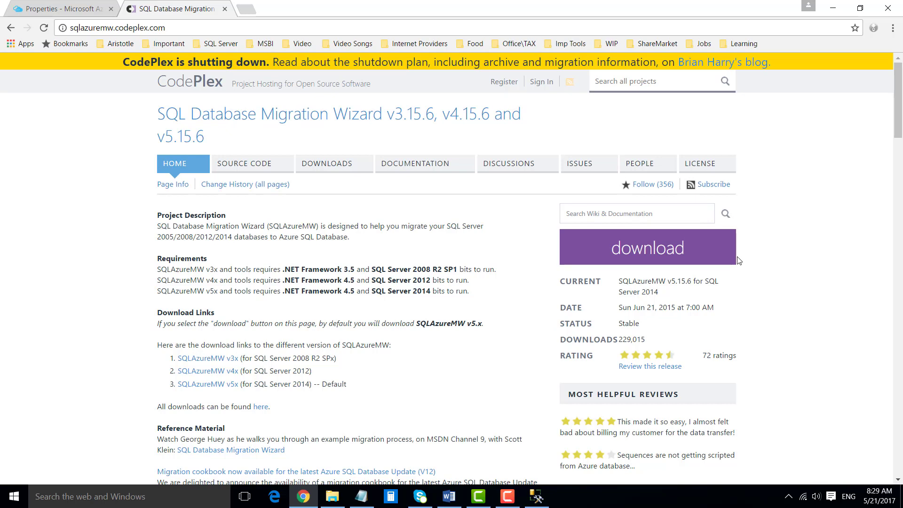
pyautogui.click(670, 258)
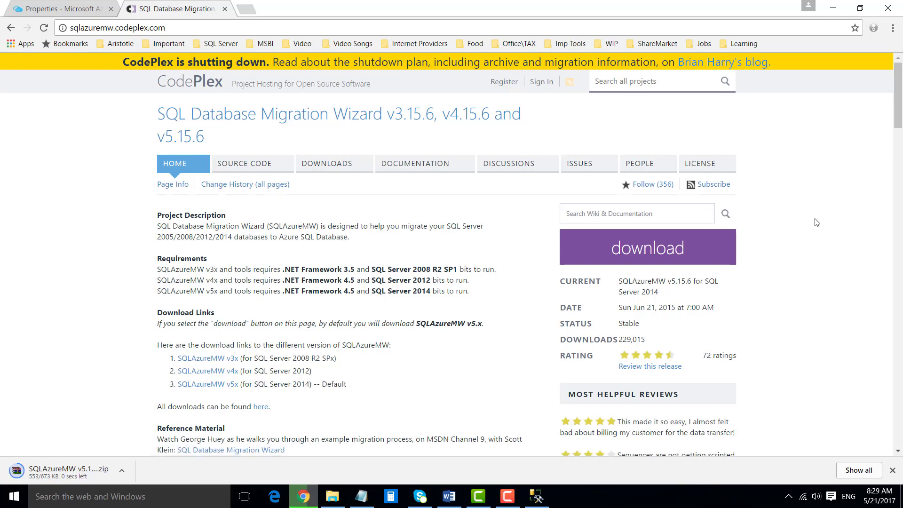
# Show the downloaded SQLAzureMW zip in its folder and extract it into a subfolder named after the archive
pyautogui.click(126, 475)
pyautogui.click(151, 434)
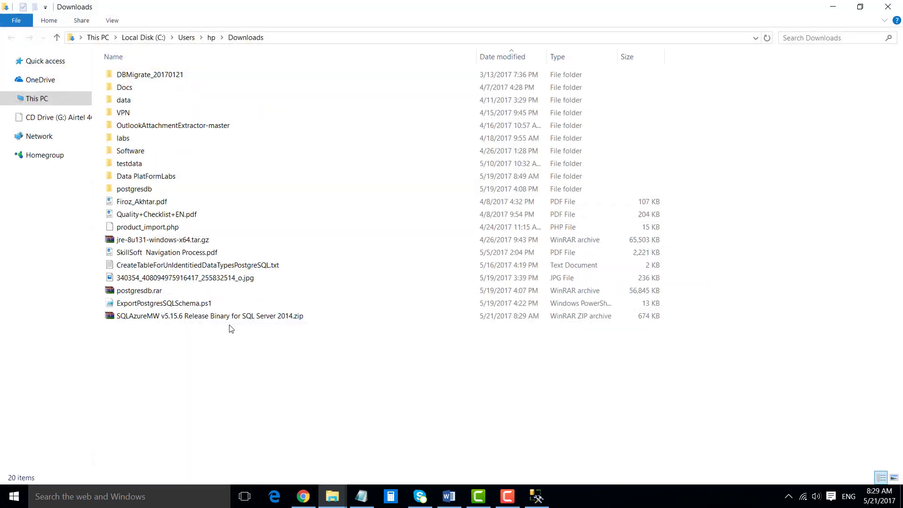
pyautogui.rightClick(164, 318)
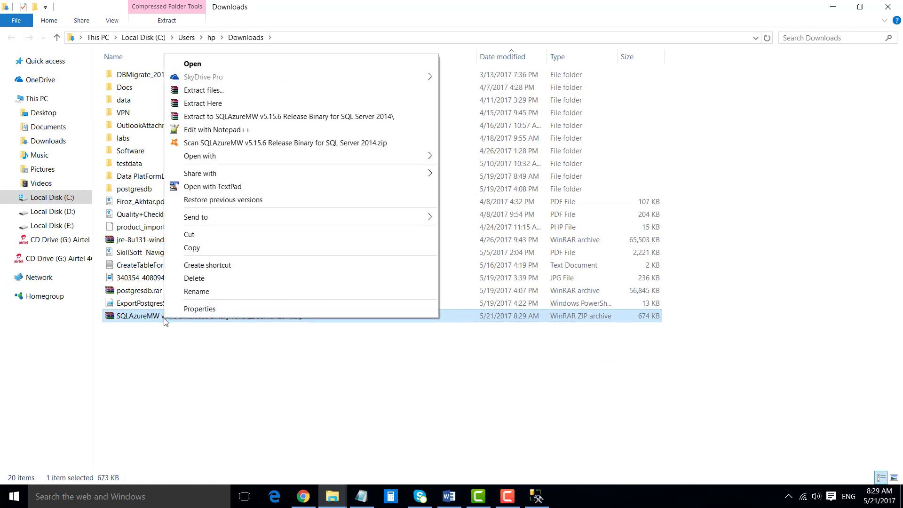
pyautogui.click(214, 117)
pyautogui.click(192, 202)
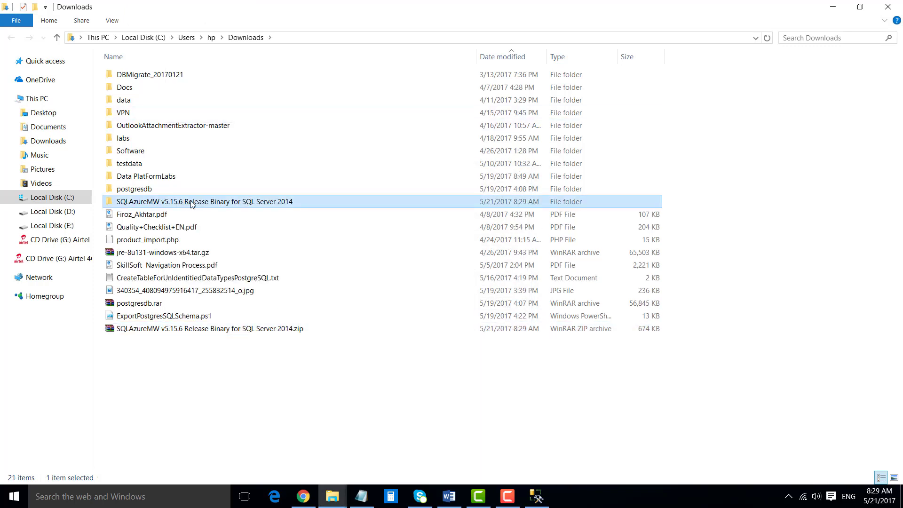
# Open the extracted SQLAzureMW v5.15.6 folder and launch SQLAzureMW.exe
pyautogui.moveTo(154, 207); pyautogui.dragTo(174, 203)
pyautogui.doubleClick(175, 203)
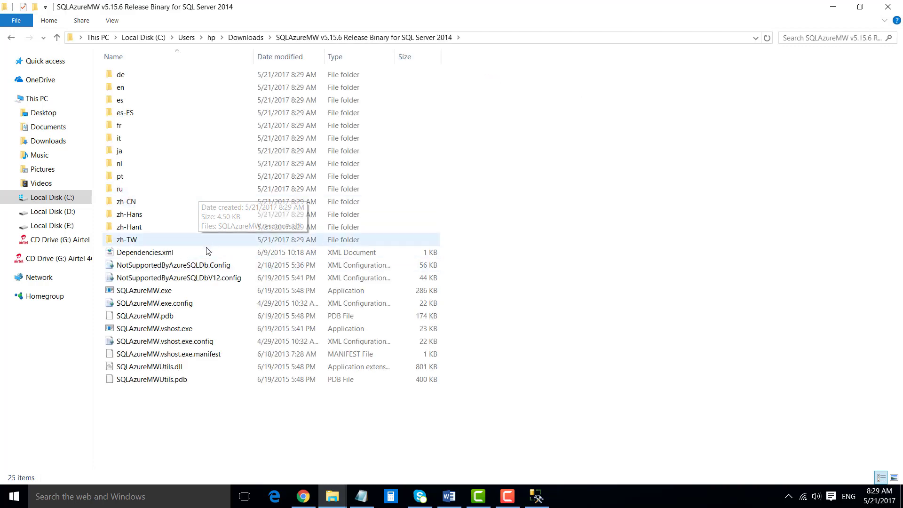
pyautogui.click(123, 295)
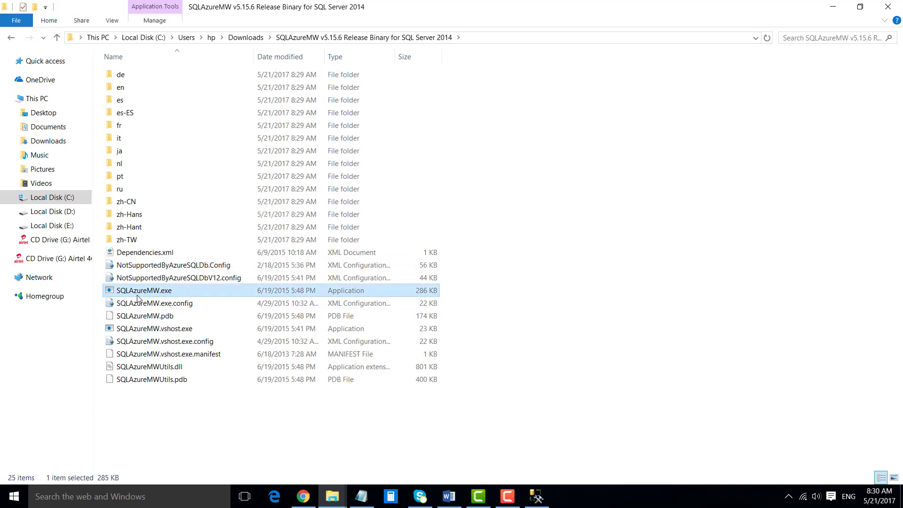
pyautogui.rightClick(177, 296)
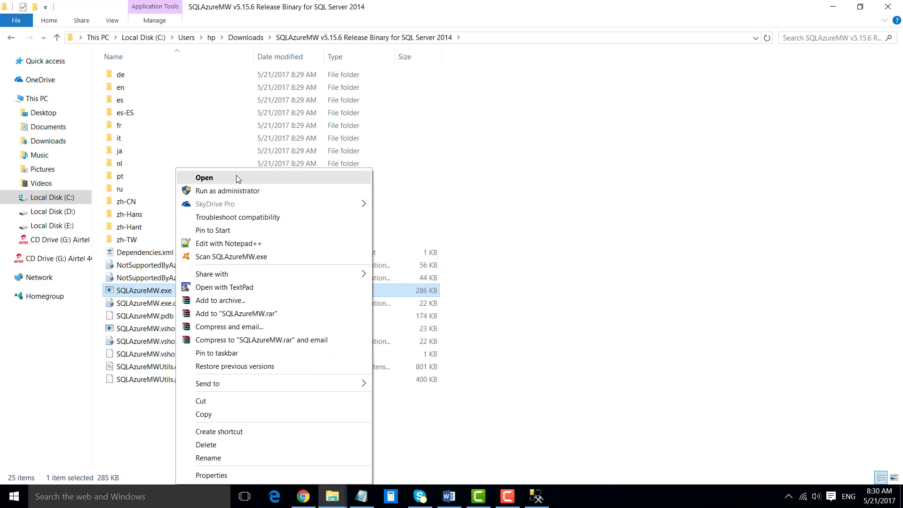
pyautogui.click(238, 178)
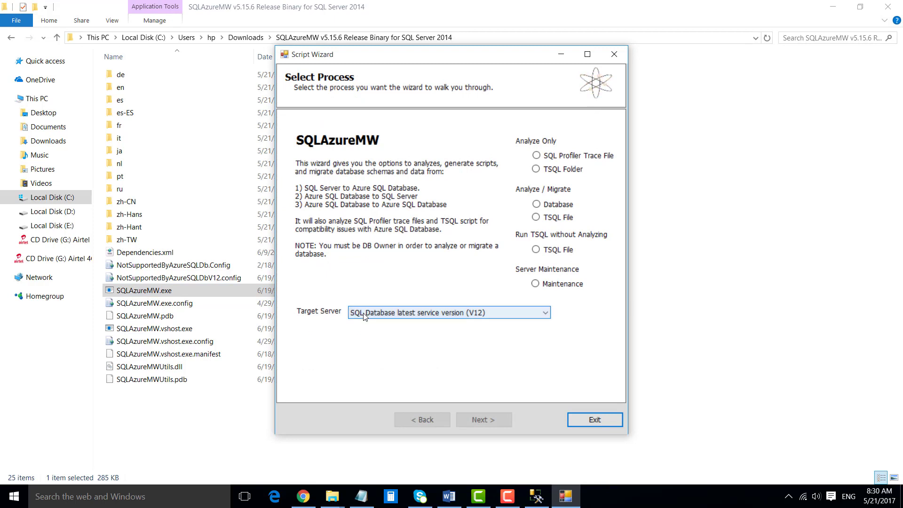
# Set the target server to Azure SQL Database, choose the Analyze / Migrate Database process and continue to the source selection
pyautogui.moveTo(408, 55); pyautogui.dragTo(352, 55)
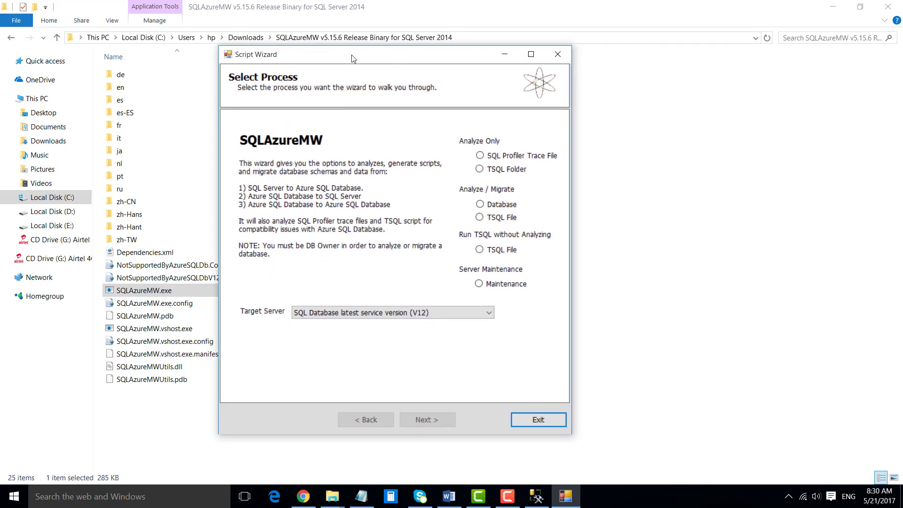
pyautogui.moveTo(282, 43); pyautogui.dragTo(277, 29)
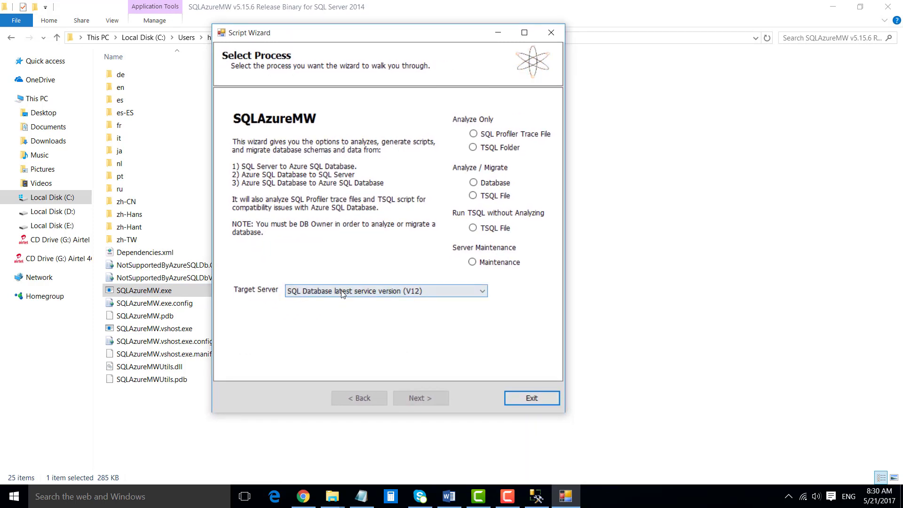
pyautogui.click(357, 292)
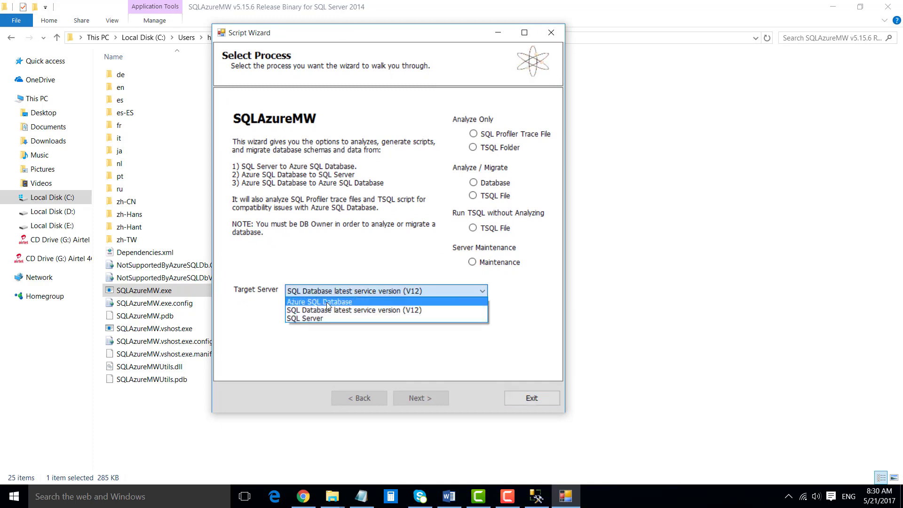
pyautogui.click(349, 303)
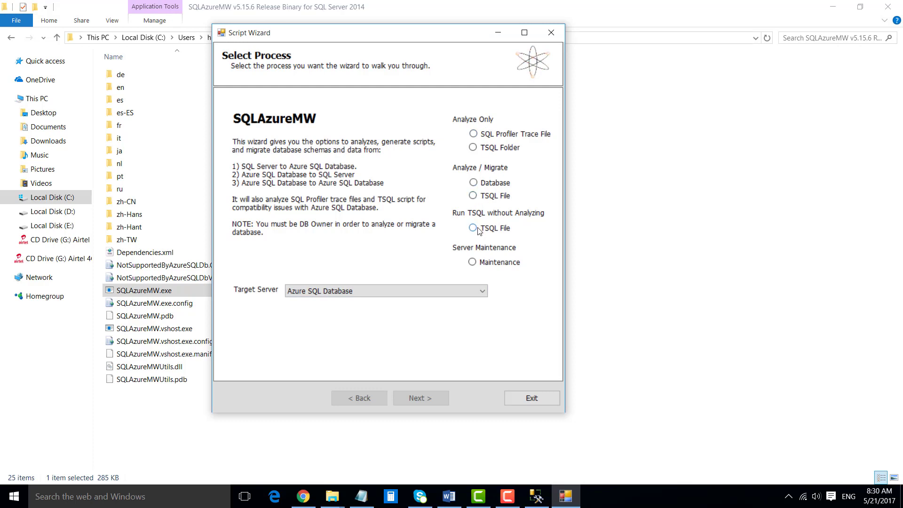
pyautogui.click(473, 183)
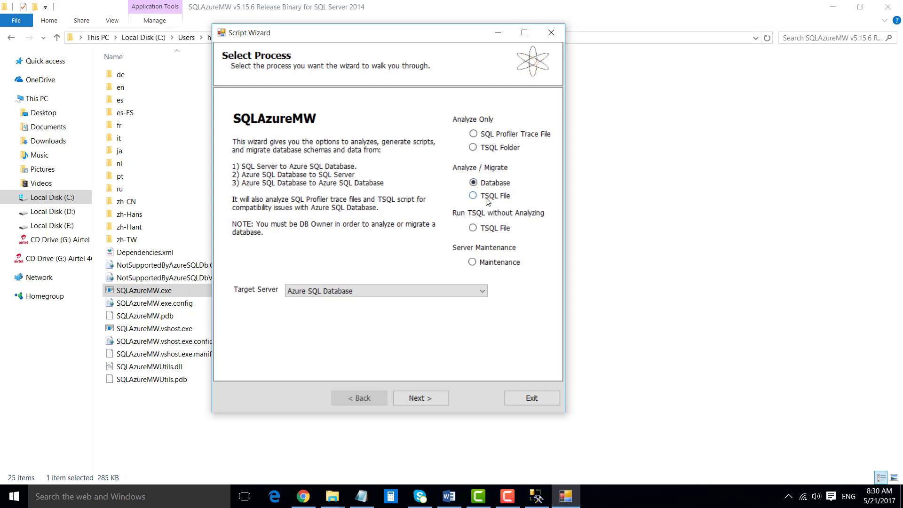
pyautogui.click(420, 398)
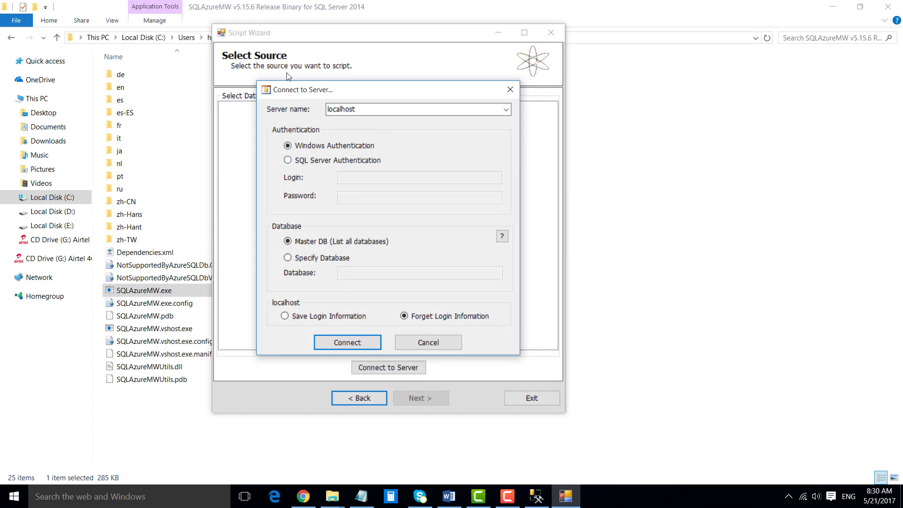
# Connect to the local SQL2016 instance with Windows Authentication, specifying the Test database and saving the login information
pyautogui.moveTo(360, 94); pyautogui.dragTo(378, 103)
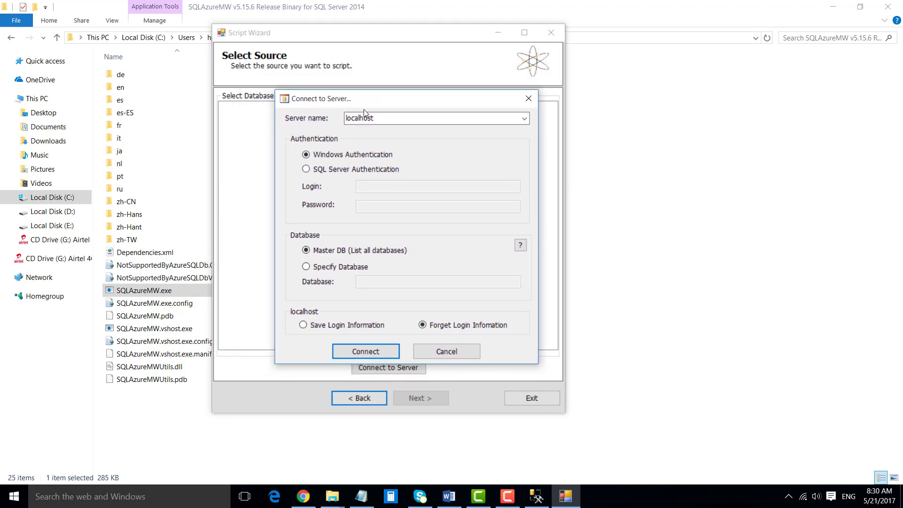
pyautogui.doubleClick(407, 118)
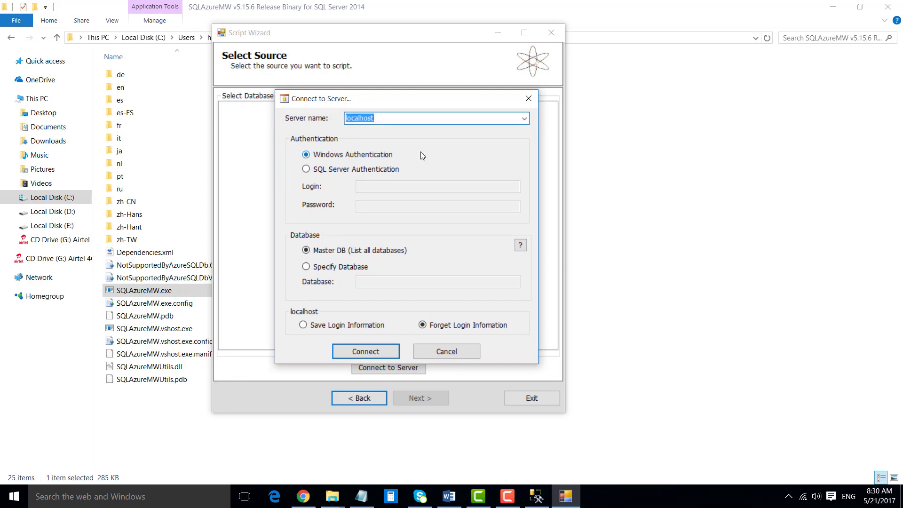
pyautogui.write('Ahmad\\SQL2016')
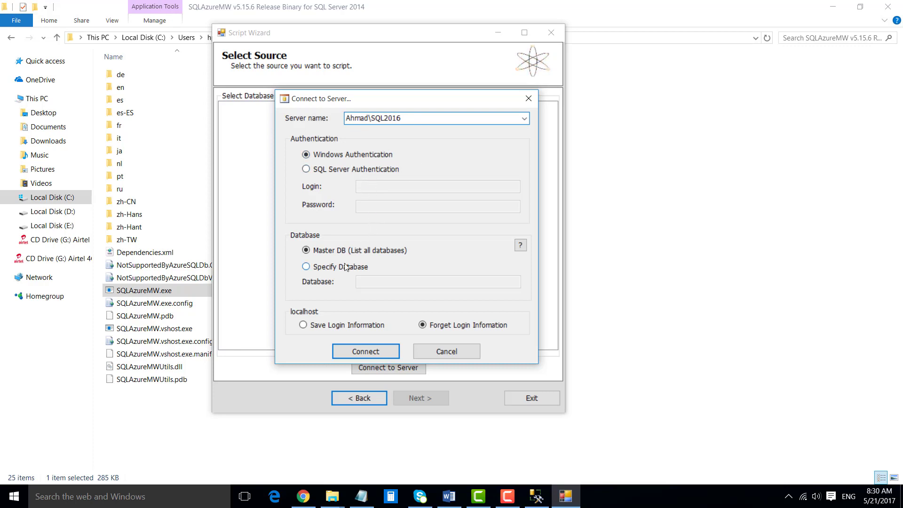
pyautogui.click(306, 267)
pyautogui.click(389, 283)
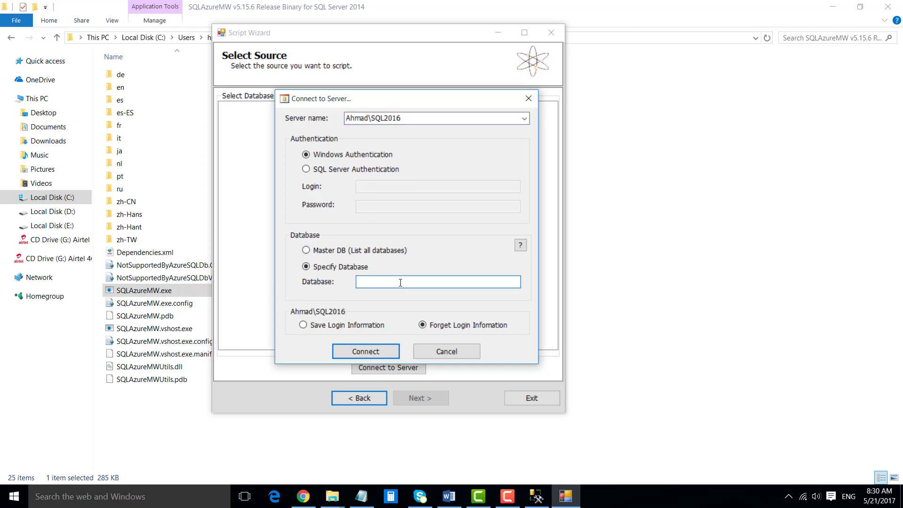
pyautogui.write('Test')
pyautogui.click(309, 327)
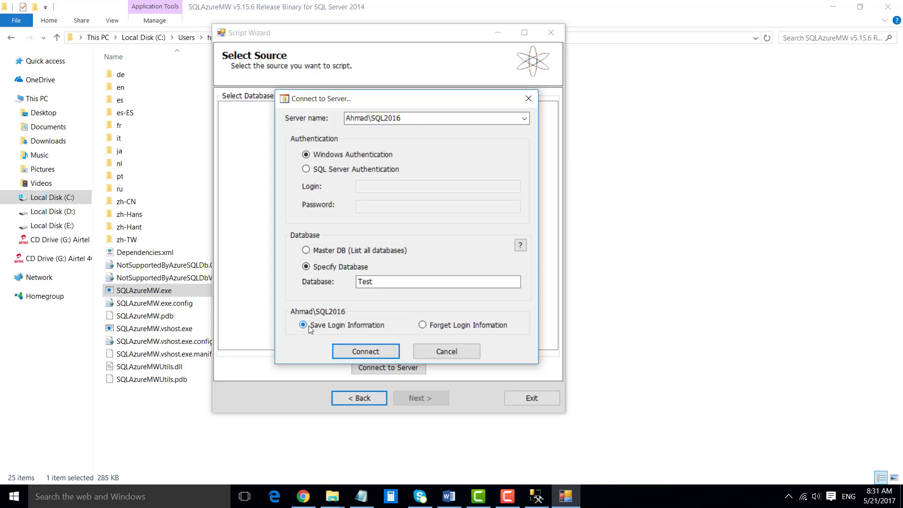
pyautogui.click(363, 352)
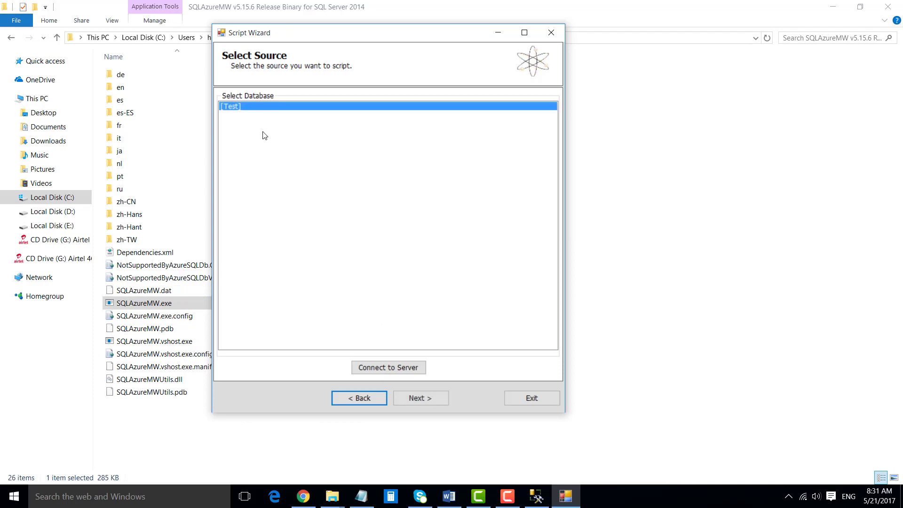
# Select Test as the source database, look at the specific-objects option and choose to script all database objects
pyautogui.click(252, 108)
pyautogui.click(425, 401)
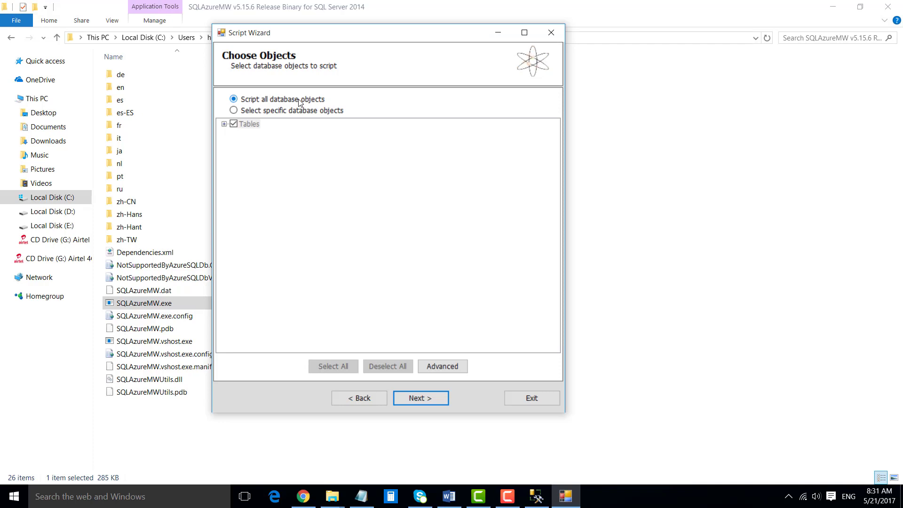
pyautogui.click(234, 110)
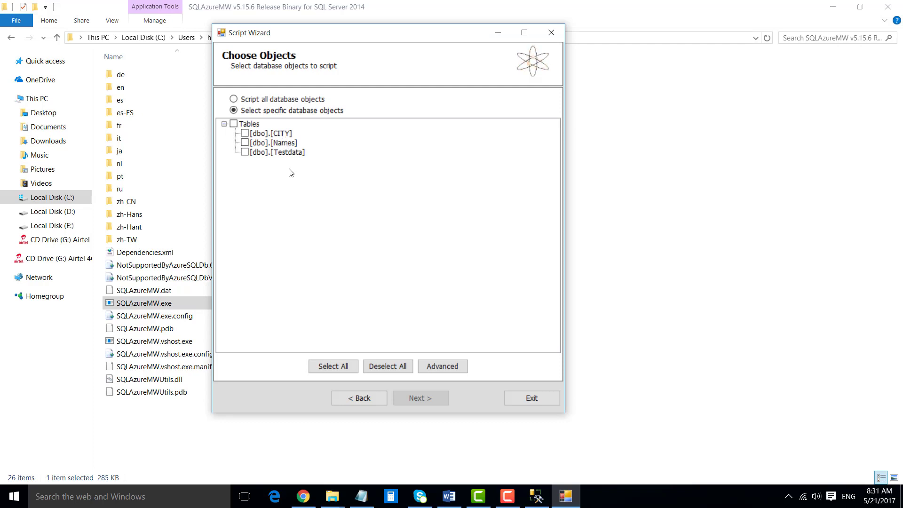
pyautogui.click(235, 99)
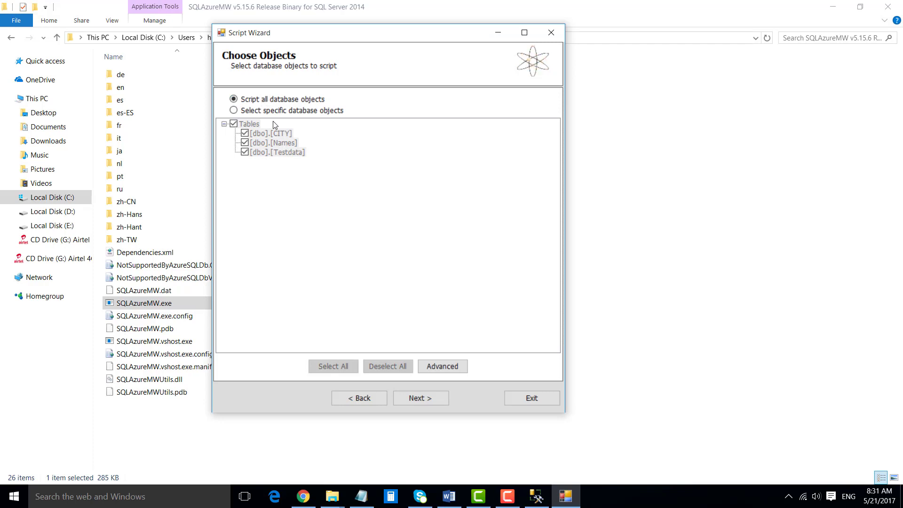
# Choose Table Schema with Data for the Script Table / Data option in the advanced settings and apply them
pyautogui.click(449, 369)
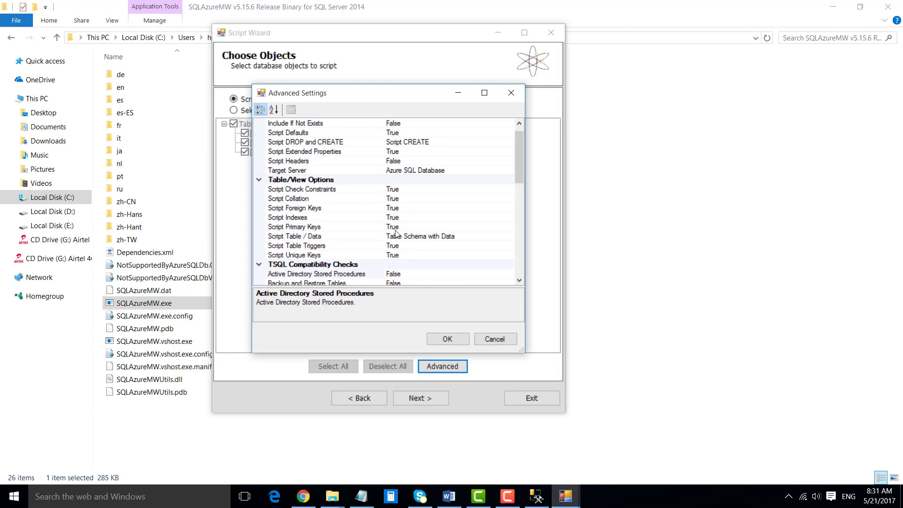
pyautogui.click(304, 238)
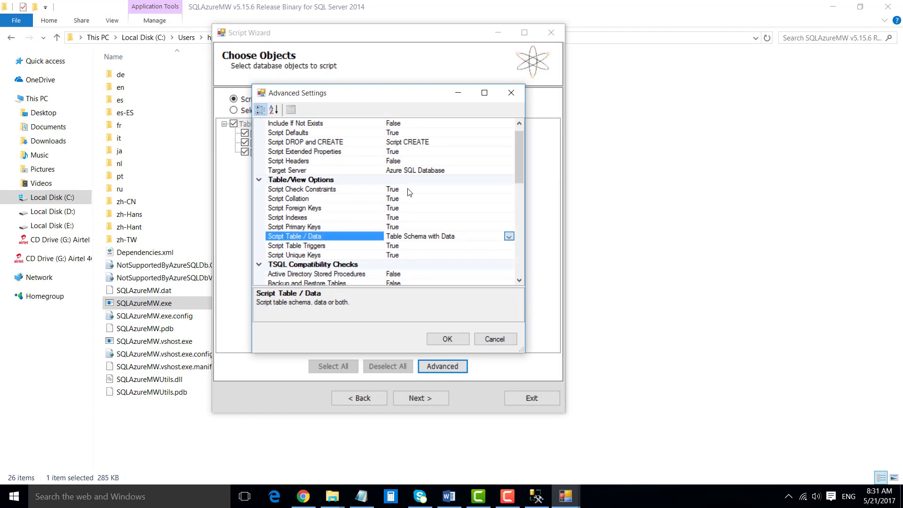
pyautogui.click(398, 237)
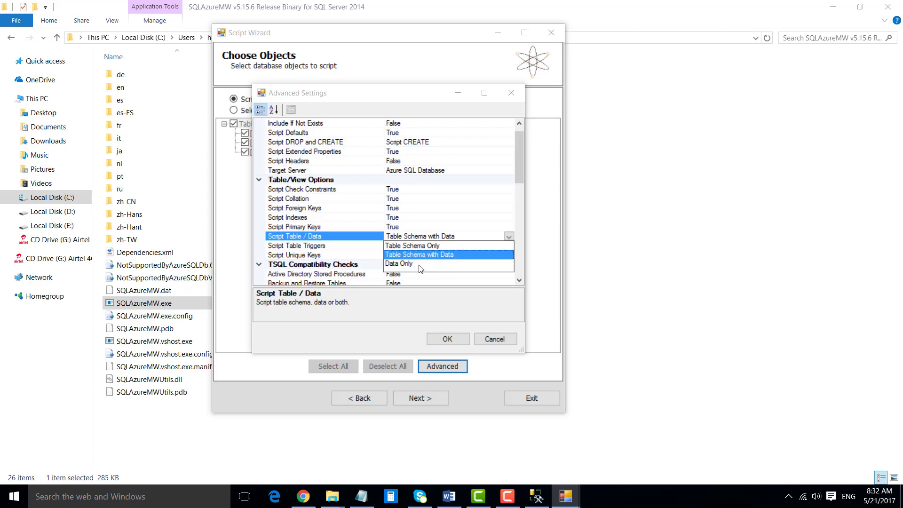
pyautogui.click(447, 255)
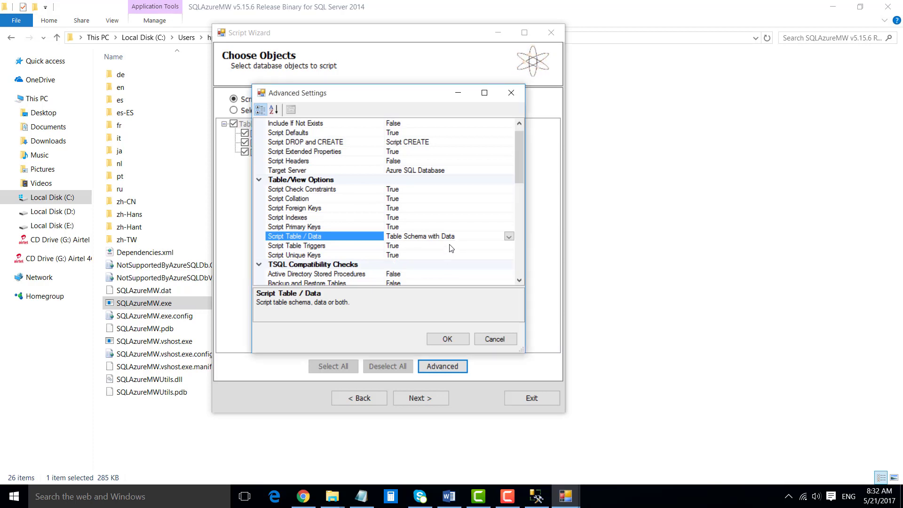
pyautogui.click(447, 339)
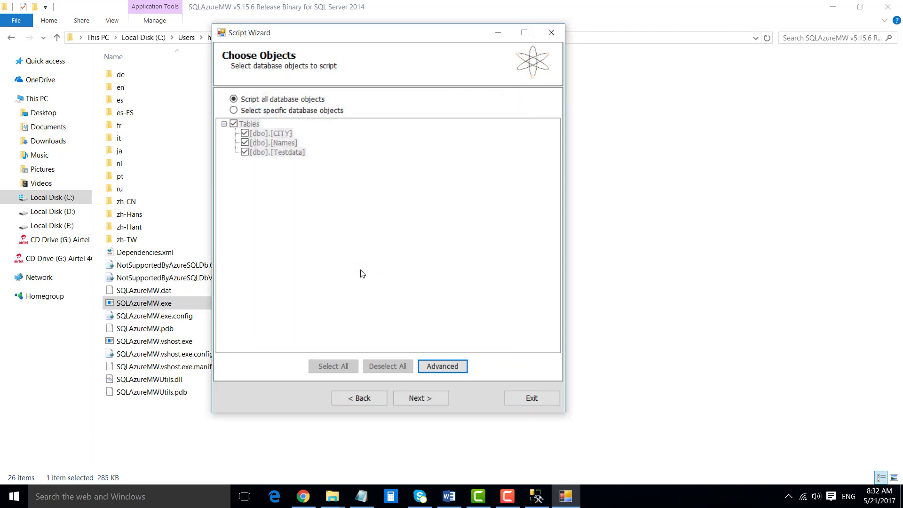
# Continue to the script wizard summary and review the source database and the tables listed under Objects
pyautogui.click(418, 398)
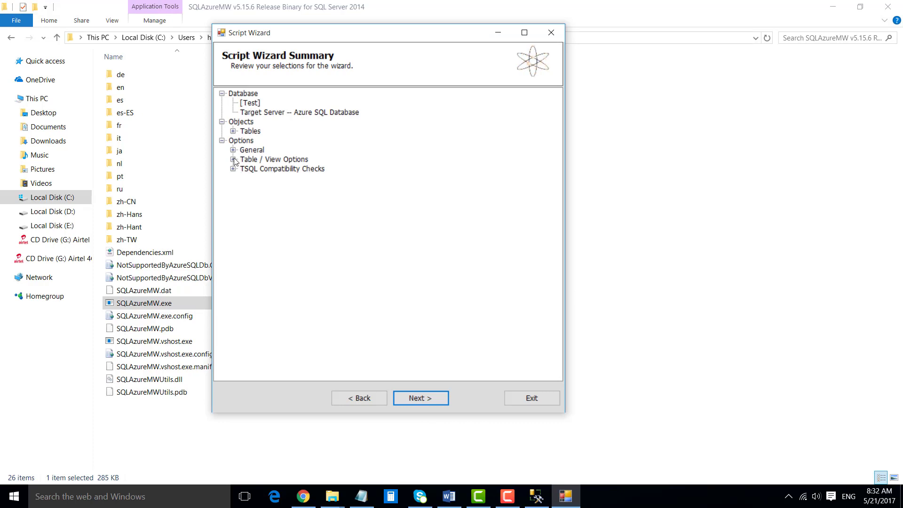
pyautogui.click(264, 101)
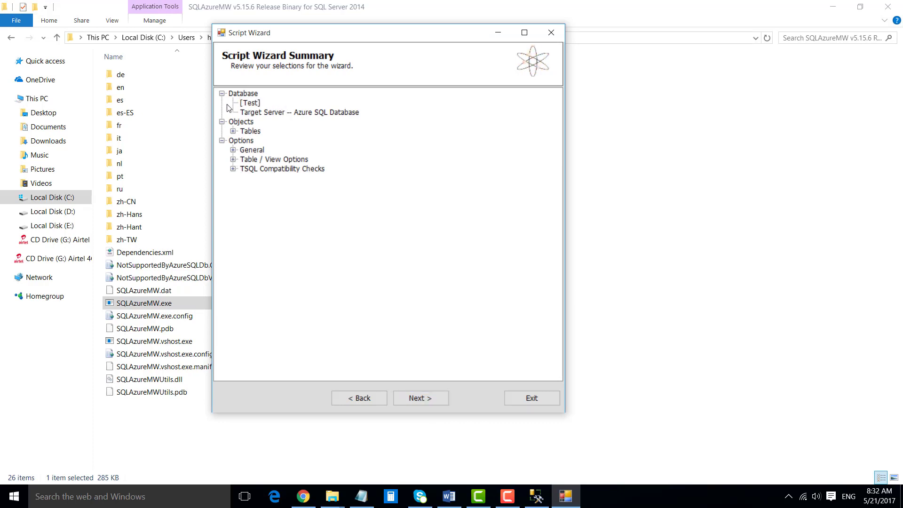
pyautogui.click(233, 132)
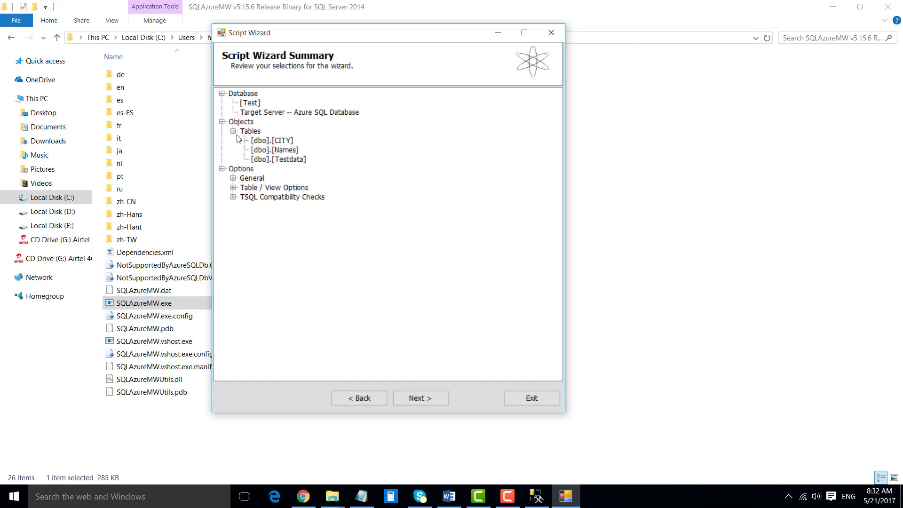
pyautogui.click(289, 150)
pyautogui.click(289, 160)
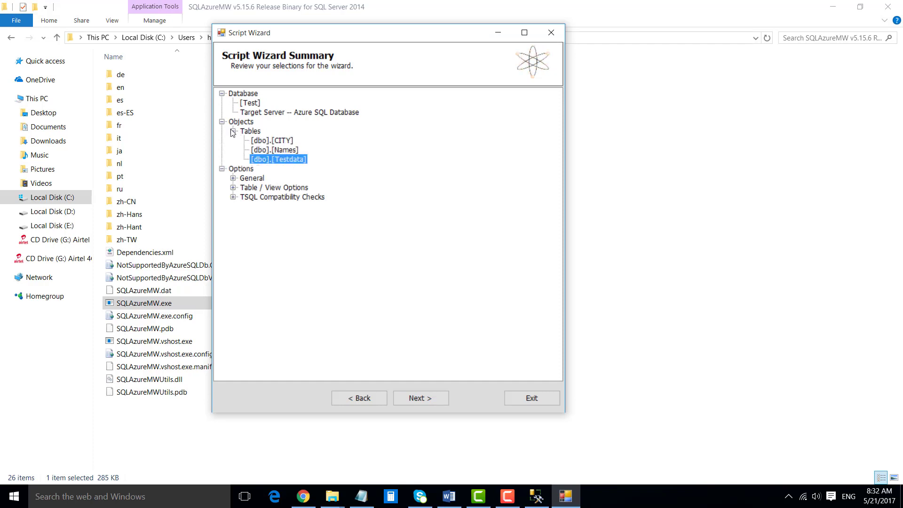
# Generate the SQL script, then look over the BCP output commands and continue to the target server connection
pyautogui.click(429, 398)
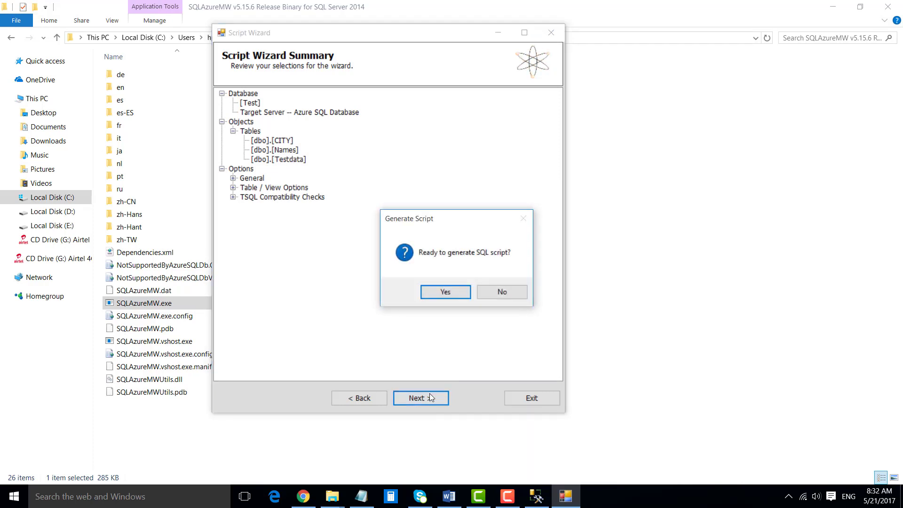
pyautogui.click(444, 291)
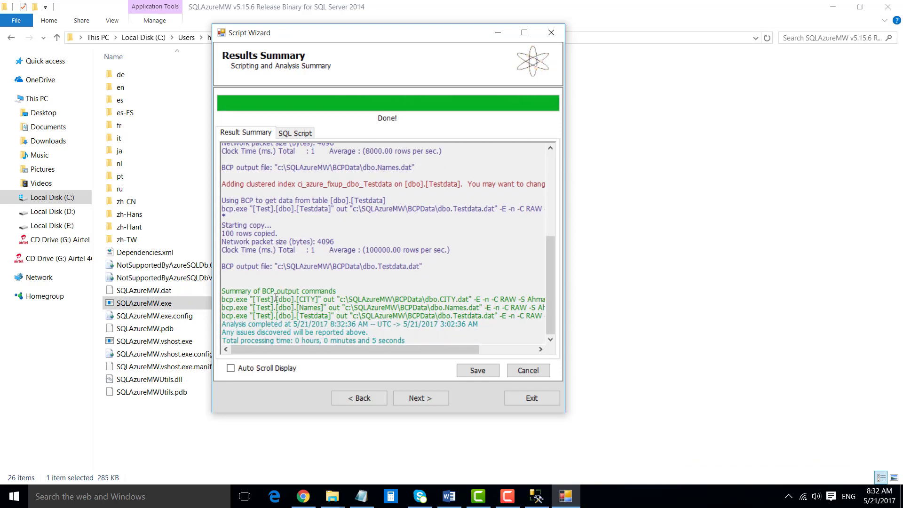
pyautogui.moveTo(234, 299); pyautogui.dragTo(316, 300)
pyautogui.click(328, 300)
pyautogui.click(418, 399)
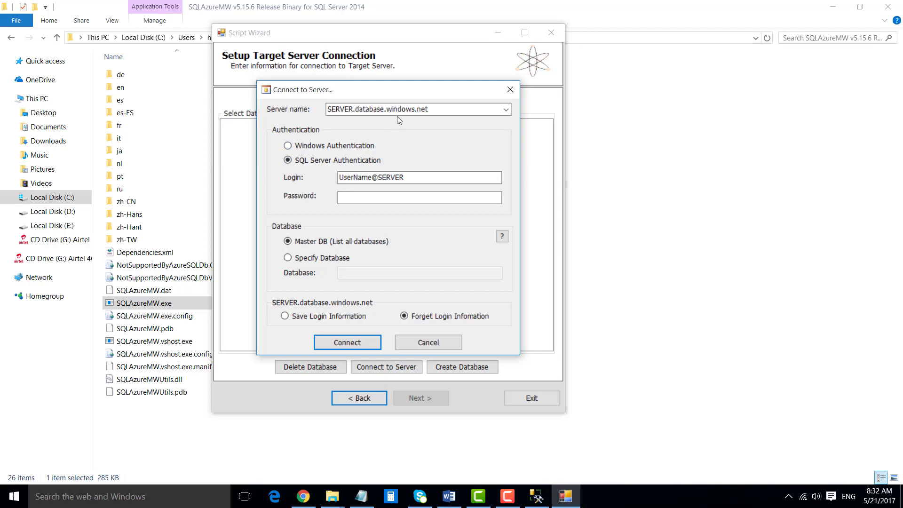
# Copy the server name learnssis.database.windows.net from the Azure portal's server properties and enter it as the target server in the migration wizard
pyautogui.click(304, 496)
pyautogui.click(66, 6)
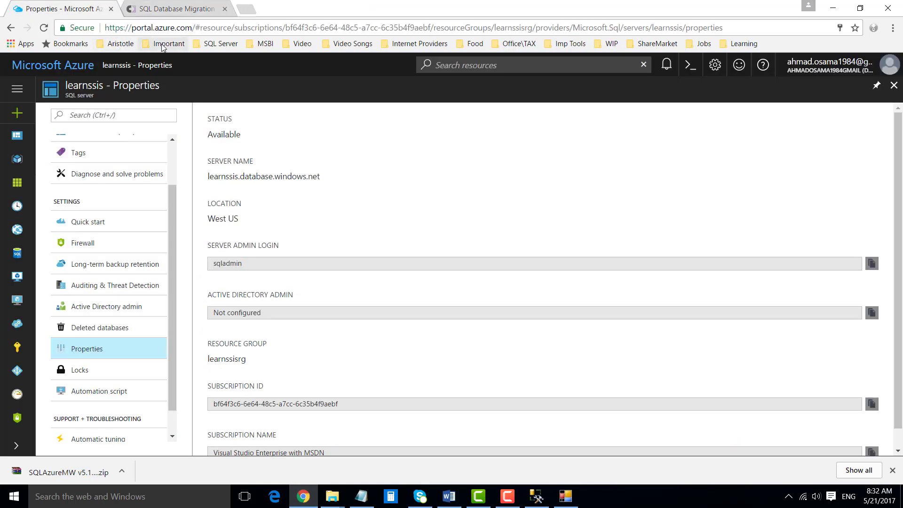
pyautogui.moveTo(324, 180); pyautogui.dragTo(216, 168)
pyautogui.hotkey('ctrl', 'c')
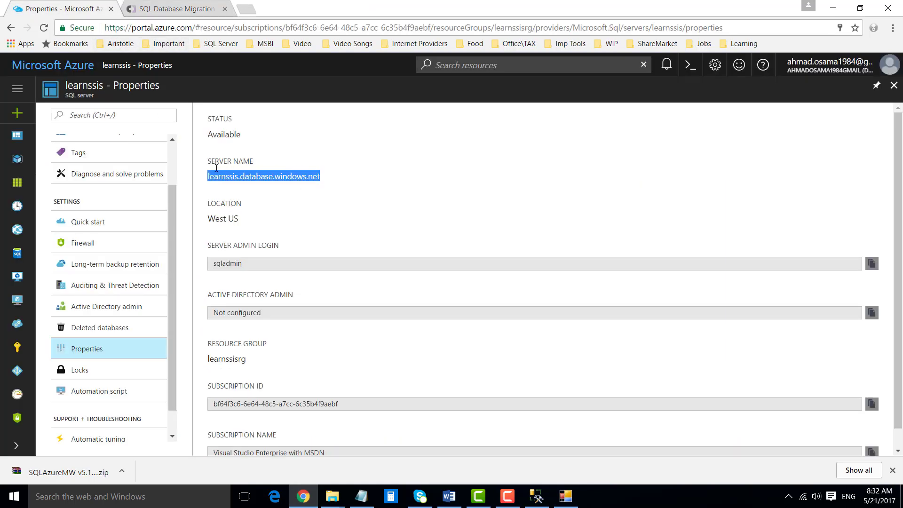
pyautogui.click(566, 496)
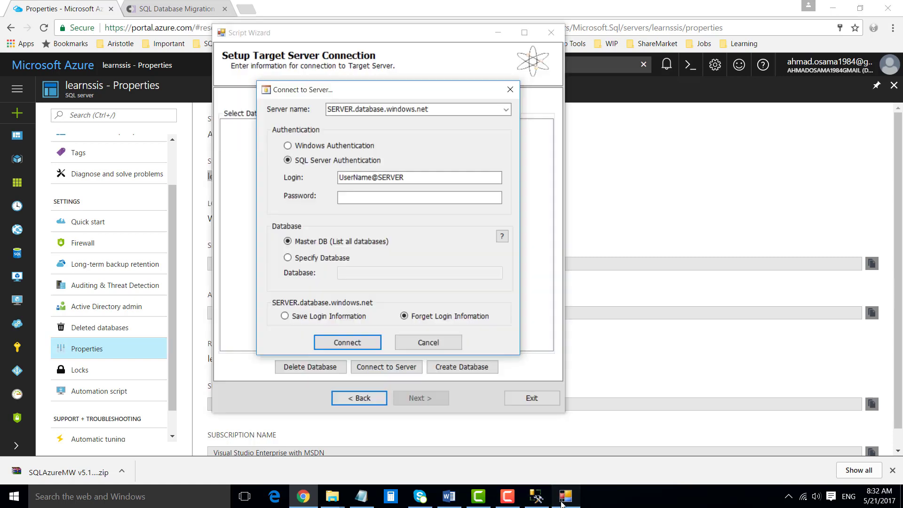
pyautogui.click(446, 113)
pyautogui.hotkey('ctrl', 'v')
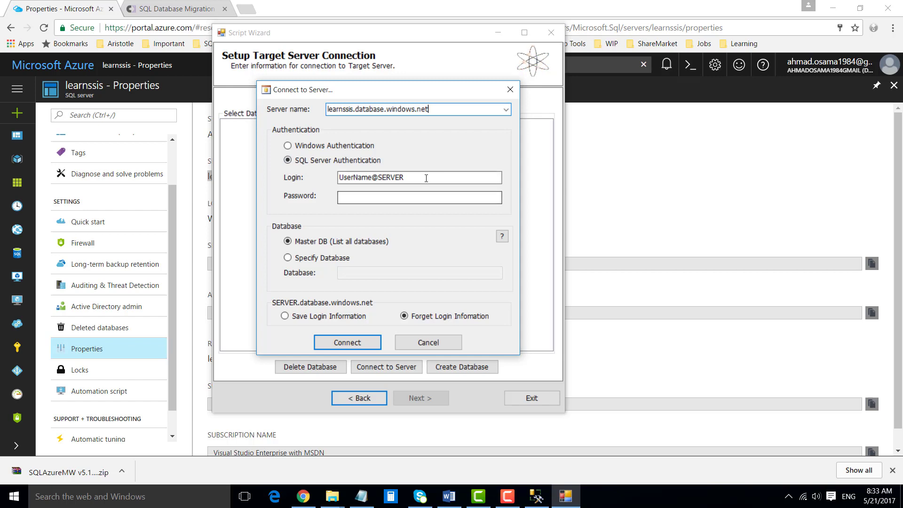
# Enter sqladmin as the login with its account password, and choose Specify Database for the target connection
pyautogui.press('Tab')
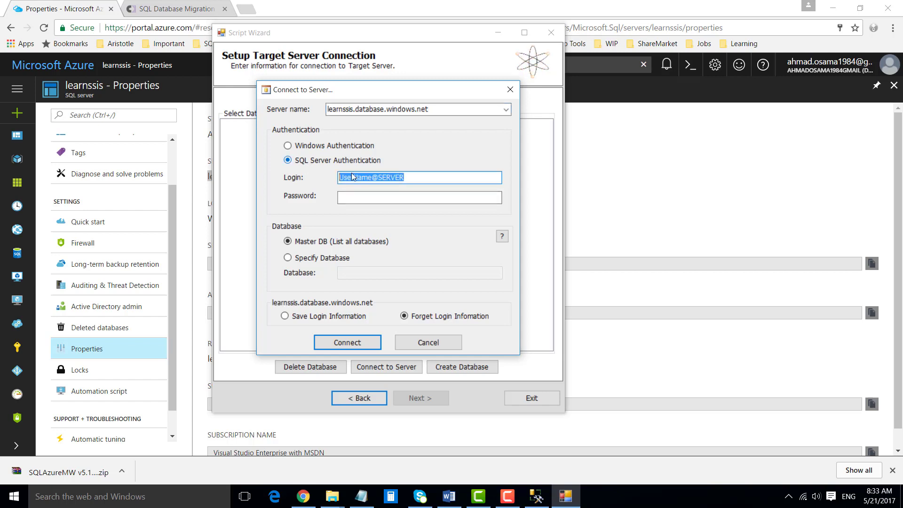
pyautogui.write('sqladmin')
pyautogui.click(446, 199)
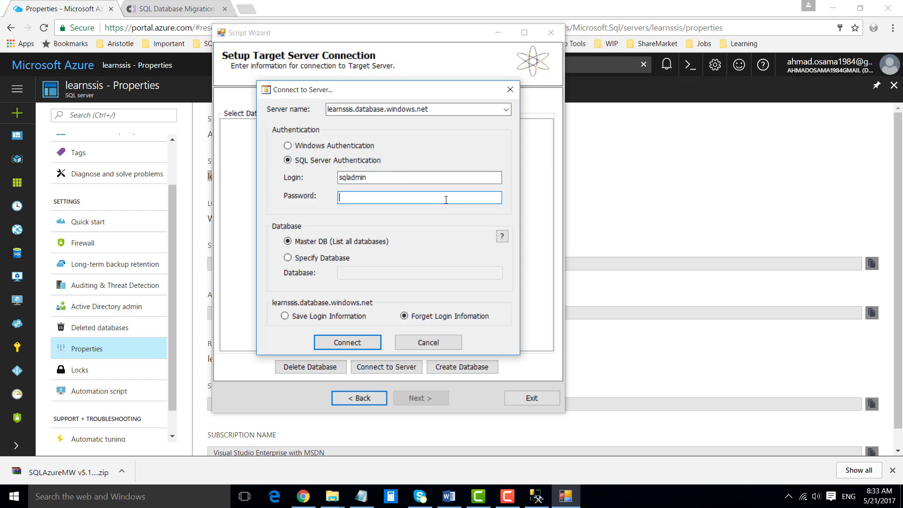
pyautogui.write('*********')
pyautogui.click(288, 258)
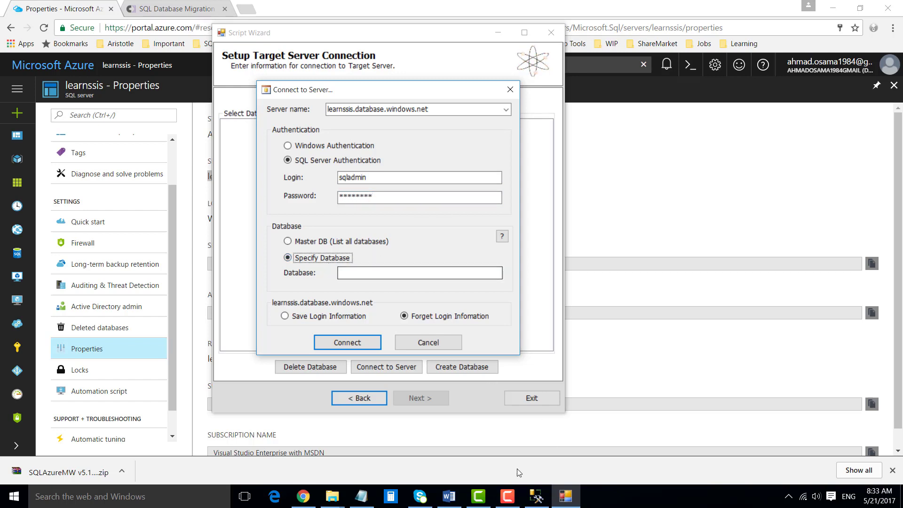
pyautogui.click(310, 495)
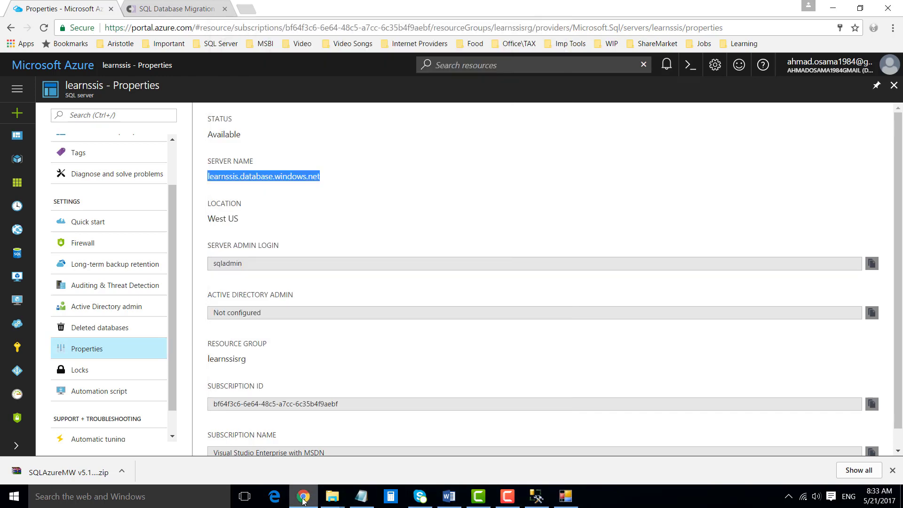
pyautogui.click(537, 496)
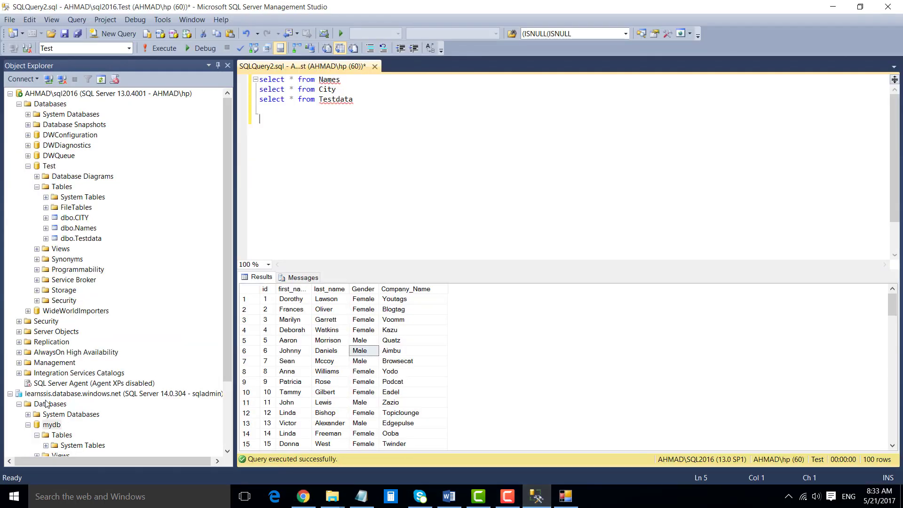
pyautogui.doubleClick(44, 406)
pyautogui.click(49, 344)
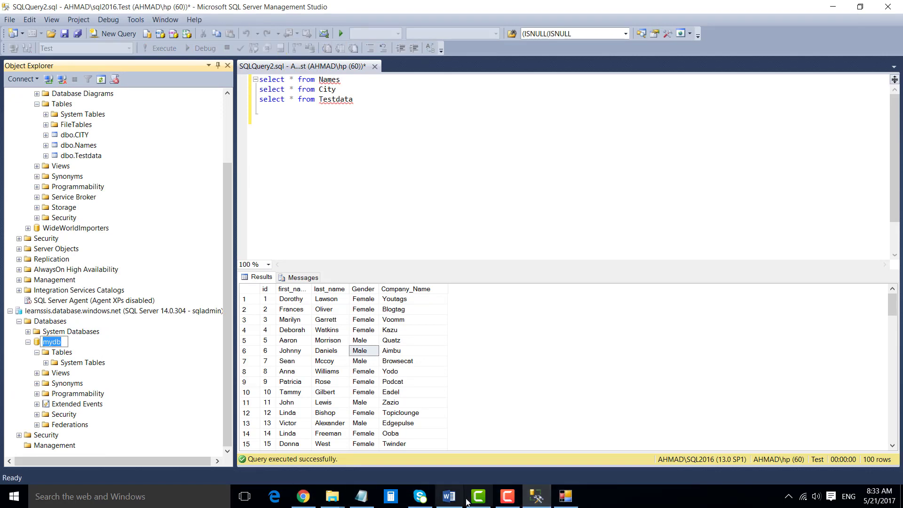
pyautogui.click(564, 498)
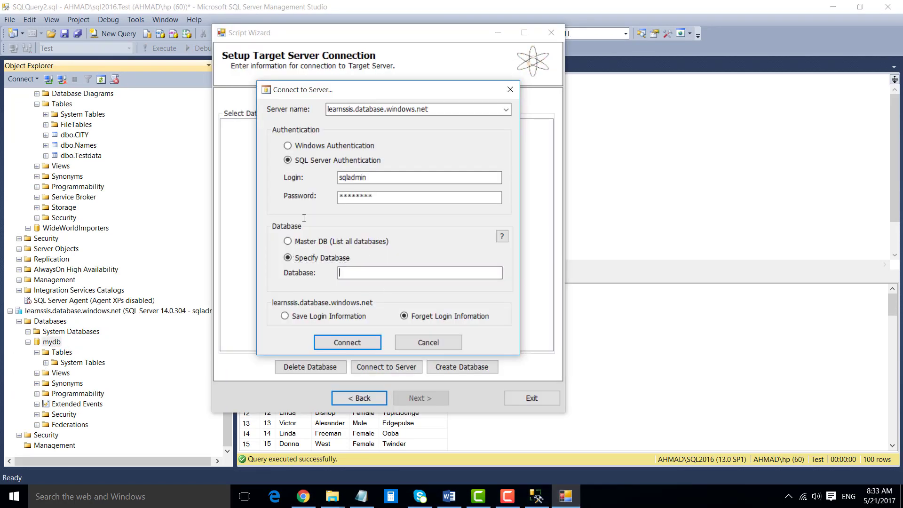
pyautogui.write('db')
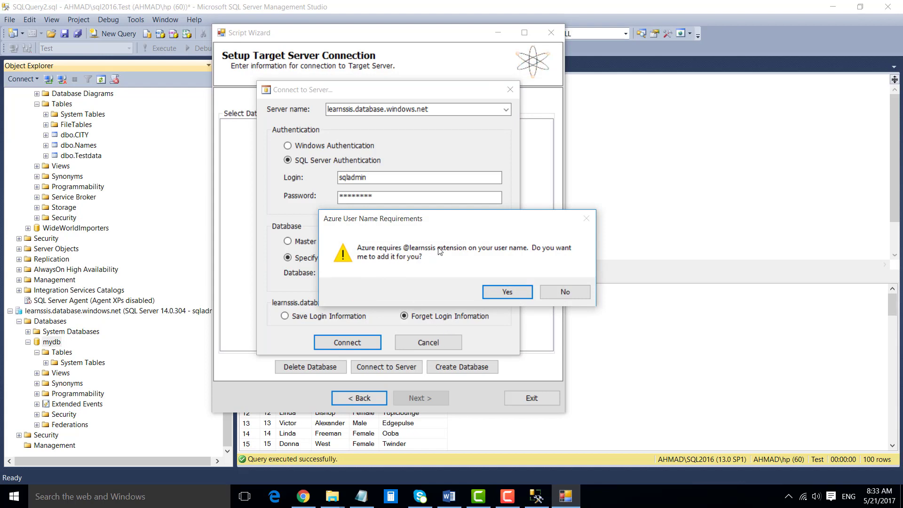
pyautogui.click(502, 291)
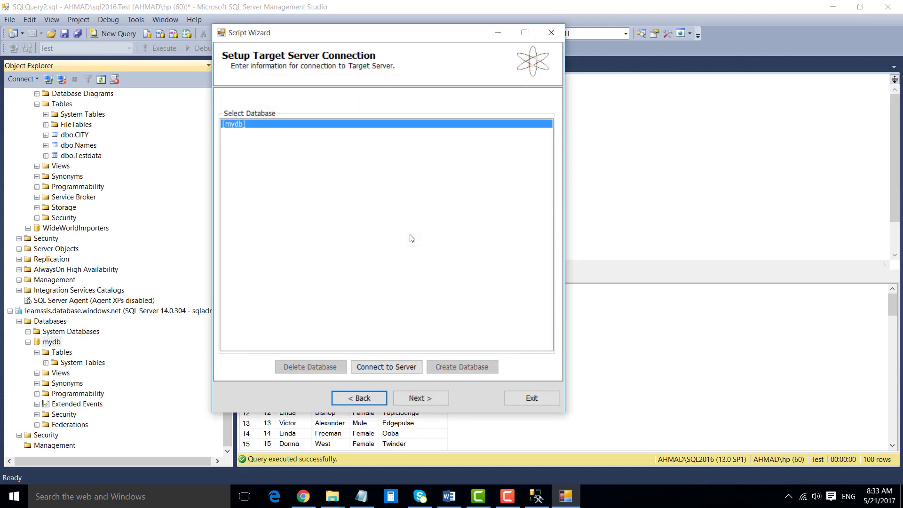
# Select mydb as the target database and execute the script against the destination server
pyautogui.click(255, 124)
pyautogui.click(429, 400)
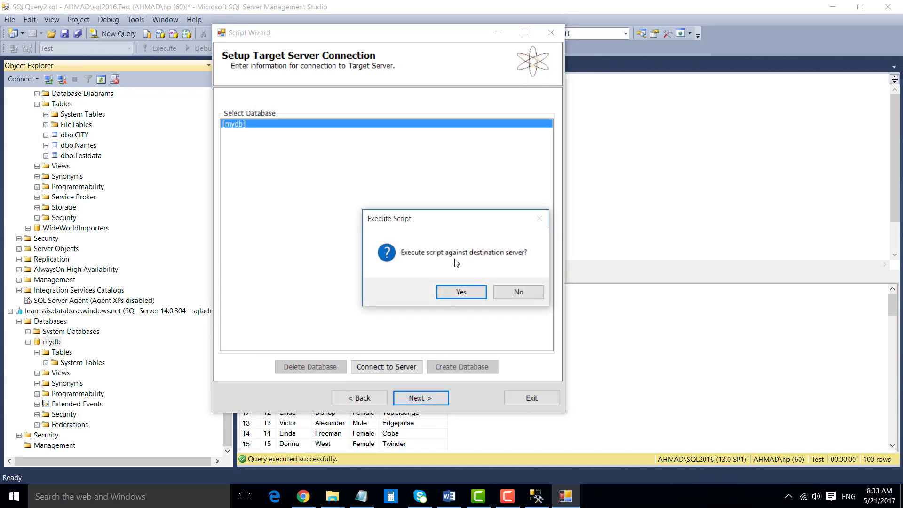
pyautogui.click(461, 292)
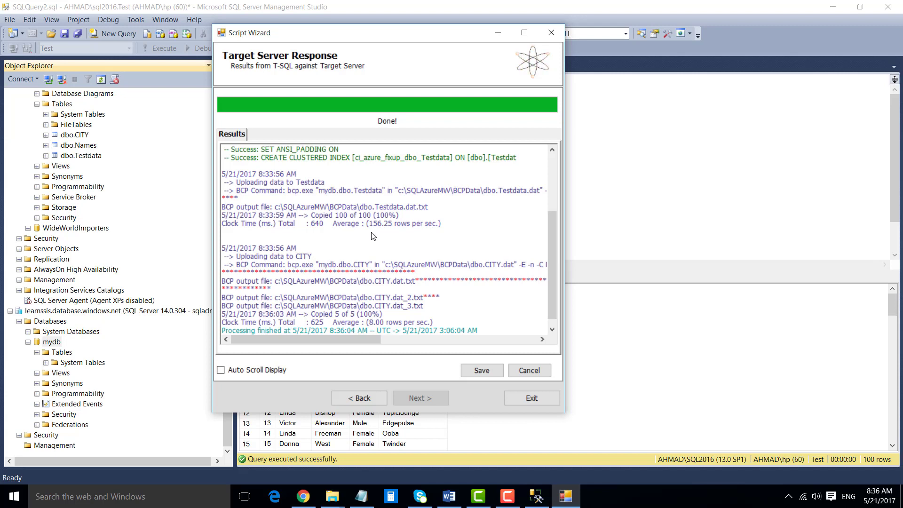
# Examine the target server response for the table creation statements and the rows copied to Testdata and CITY
pyautogui.scroll(4, 371, 240)
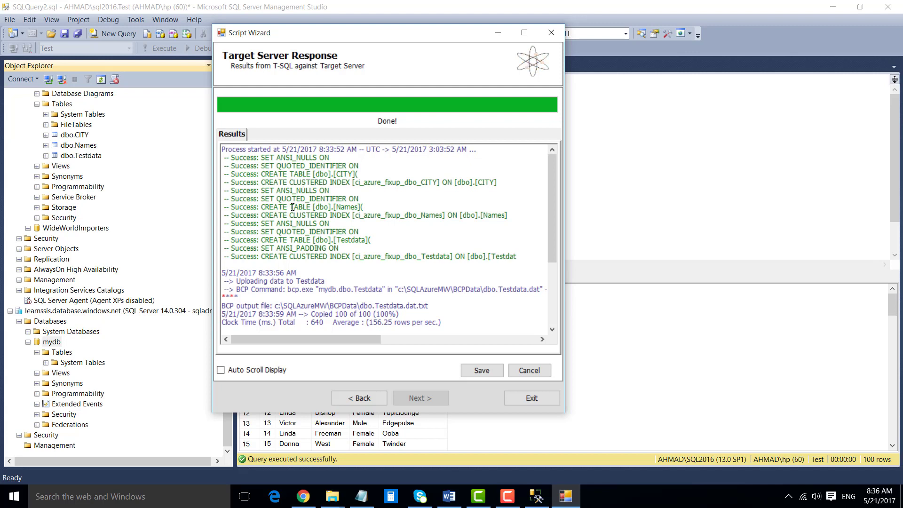
pyautogui.moveTo(262, 174); pyautogui.dragTo(366, 174)
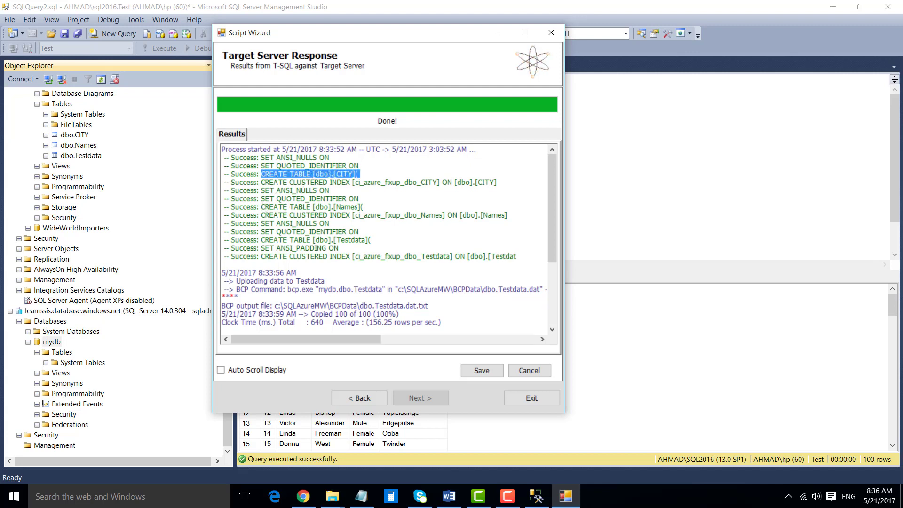
pyautogui.moveTo(262, 207); pyautogui.dragTo(373, 208)
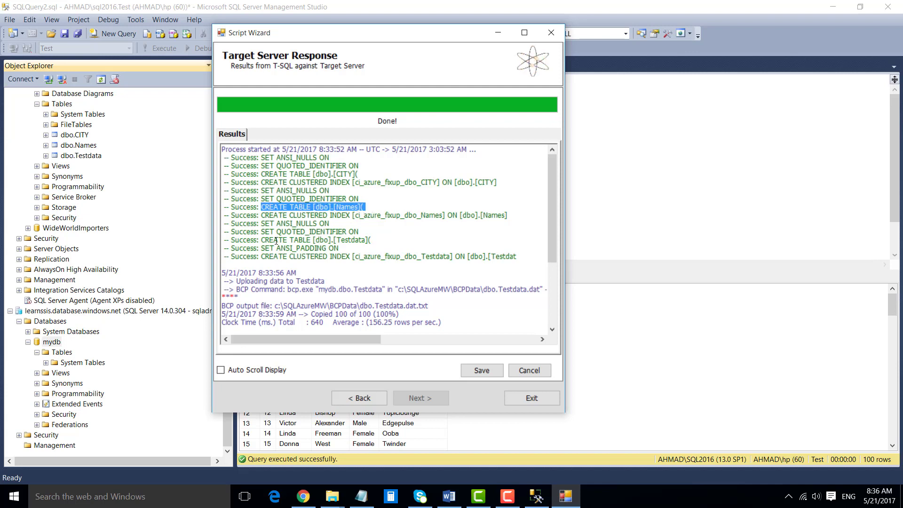
pyautogui.moveTo(262, 239); pyautogui.dragTo(373, 240)
pyautogui.scroll(-3, 298, 278)
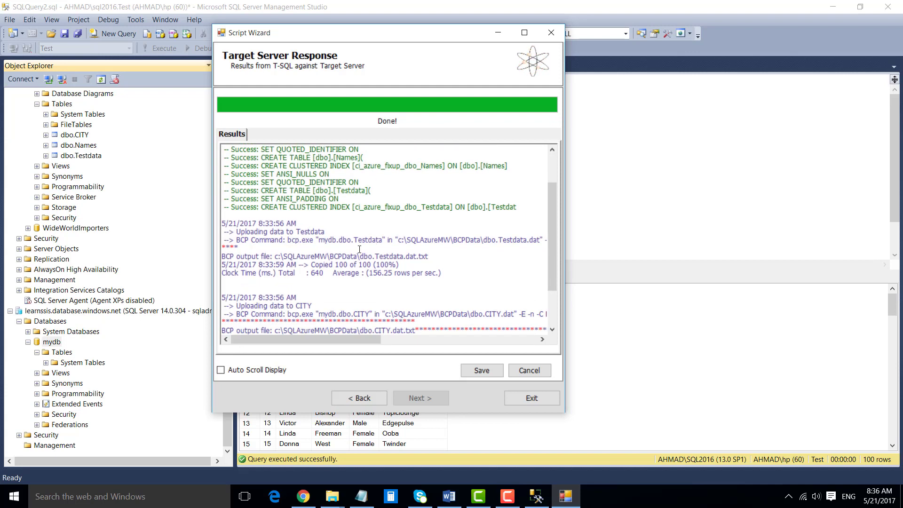
pyautogui.scroll(-1, 298, 279)
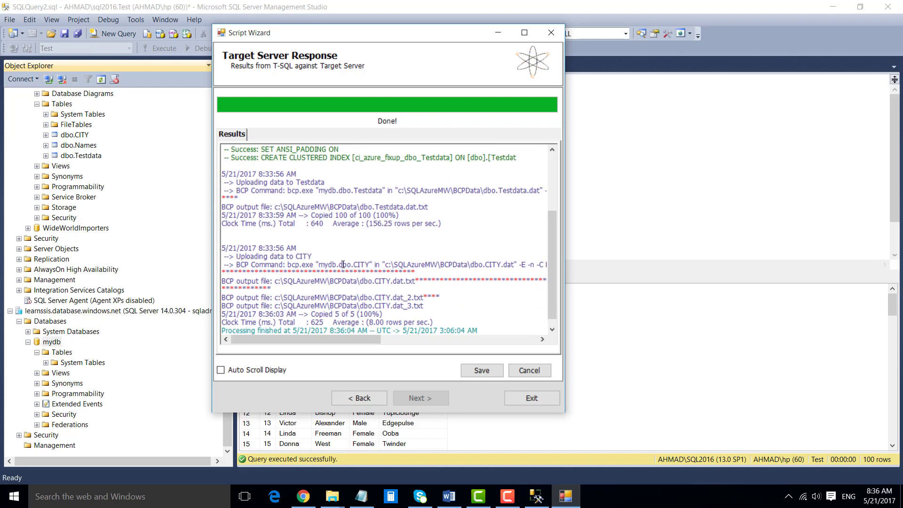
pyautogui.scroll(-1, 343, 264)
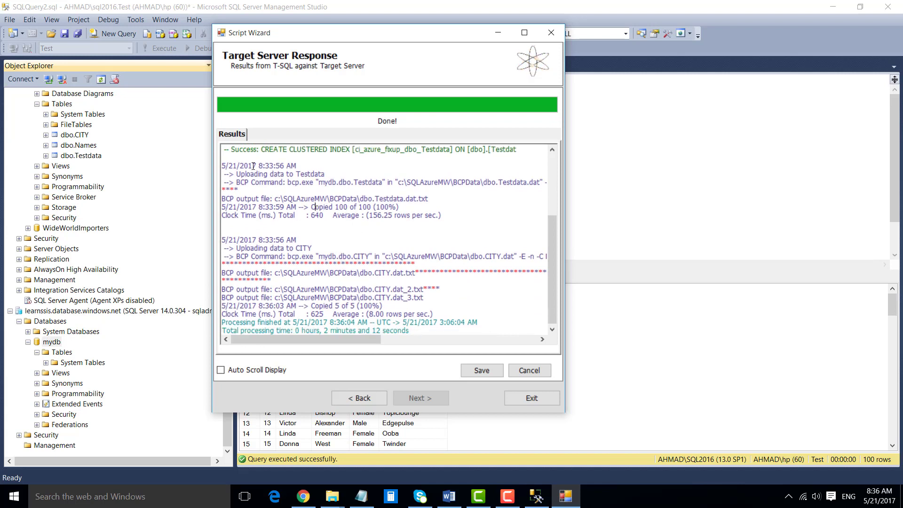
pyautogui.moveTo(311, 207); pyautogui.dragTo(392, 206)
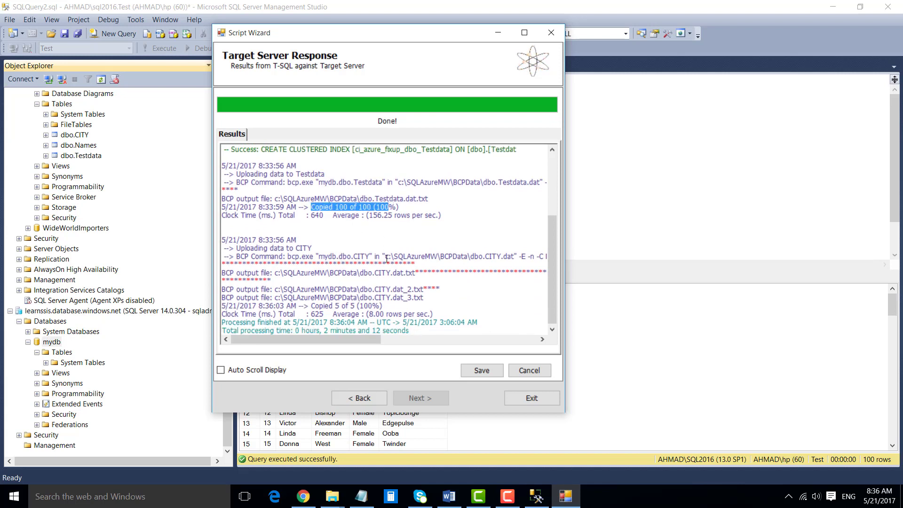
pyautogui.moveTo(312, 305); pyautogui.dragTo(357, 306)
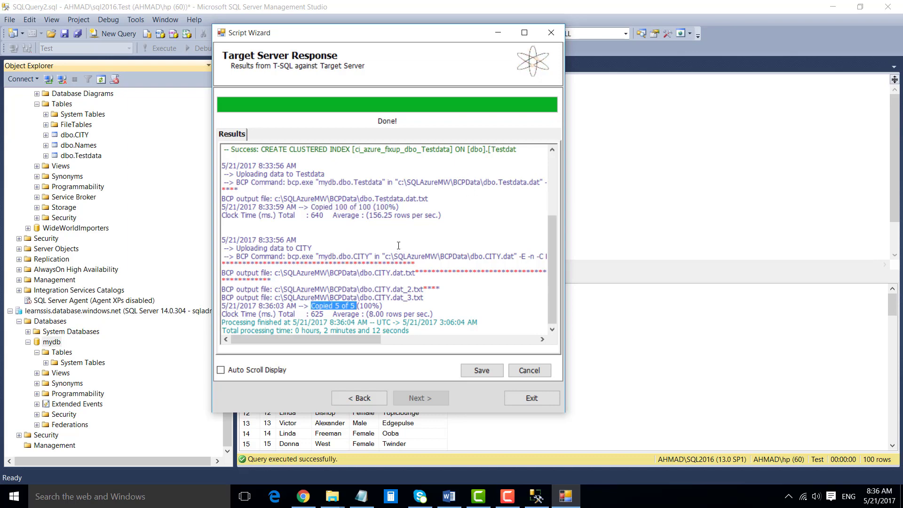
pyautogui.scroll(4, 406, 250)
# Switch to SQL Server Management Studio and refresh the Tables folder of the Azure mydb database to check the migrated tables
pyautogui.click(668, 184)
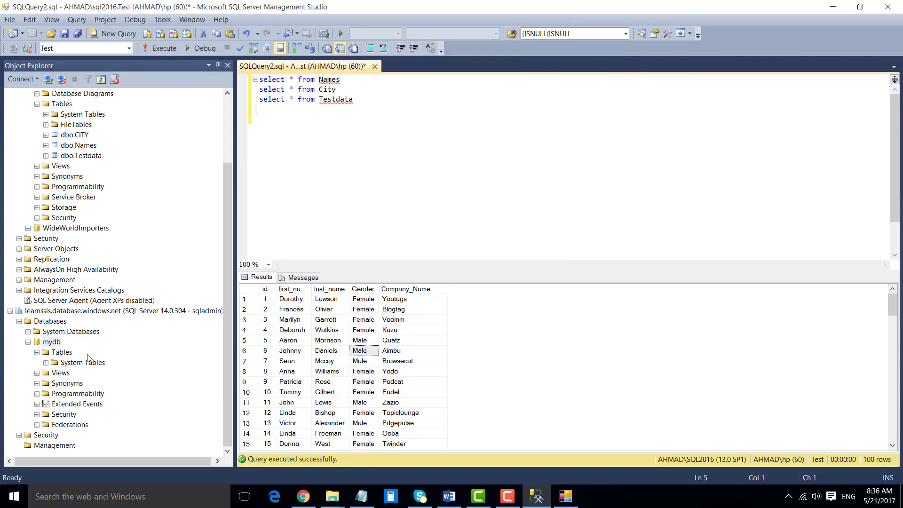
pyautogui.rightClick(62, 356)
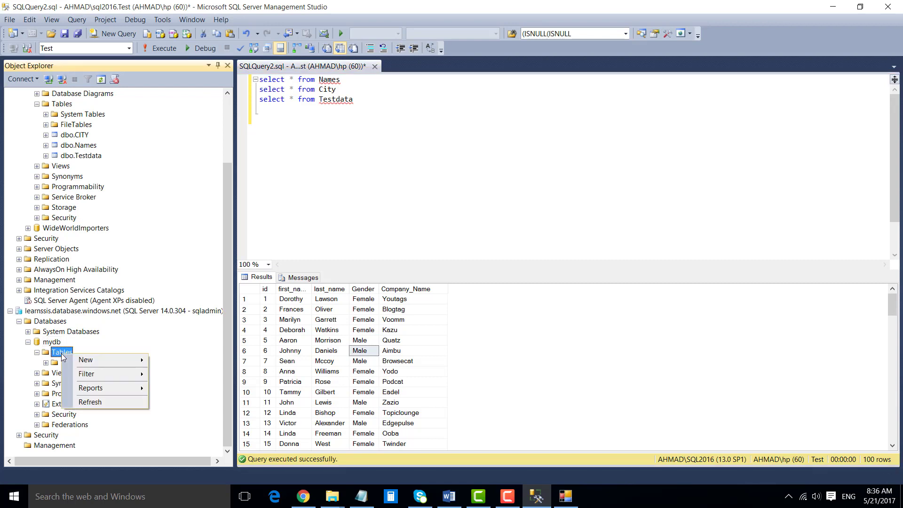
pyautogui.click(90, 402)
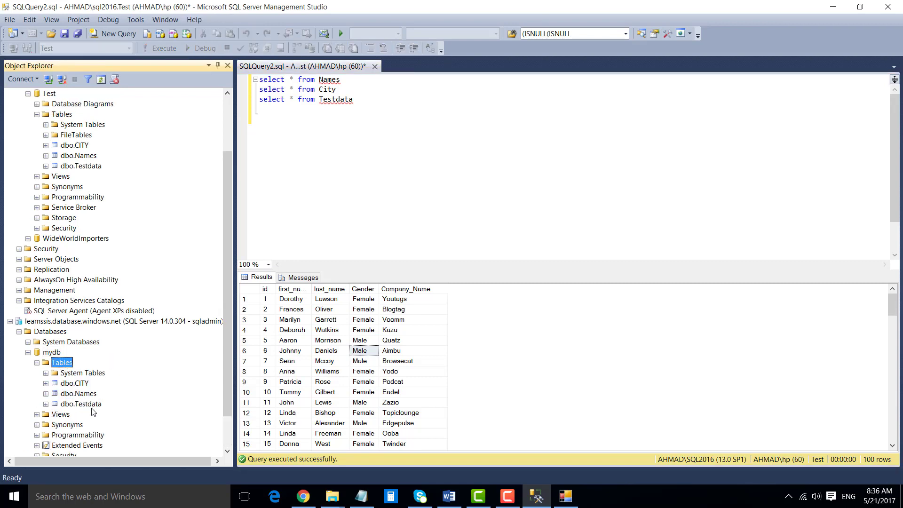
pyautogui.click(82, 386)
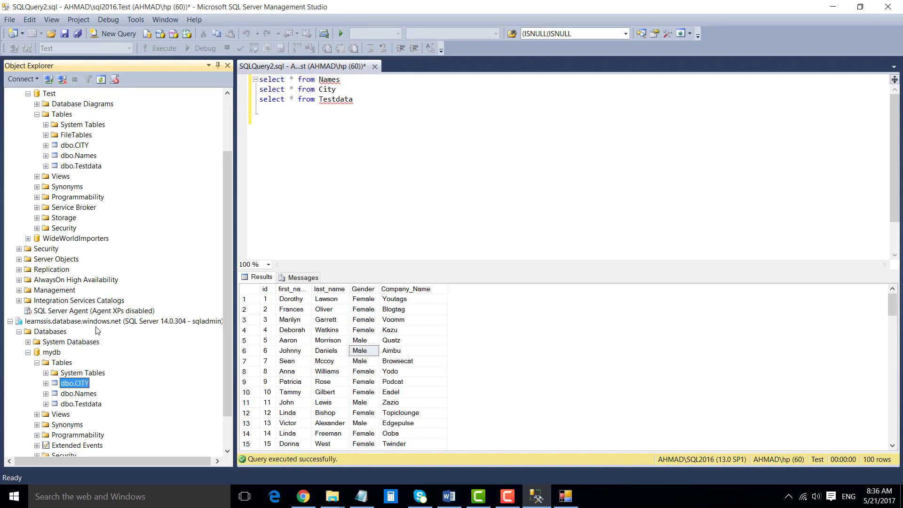
pyautogui.click(48, 353)
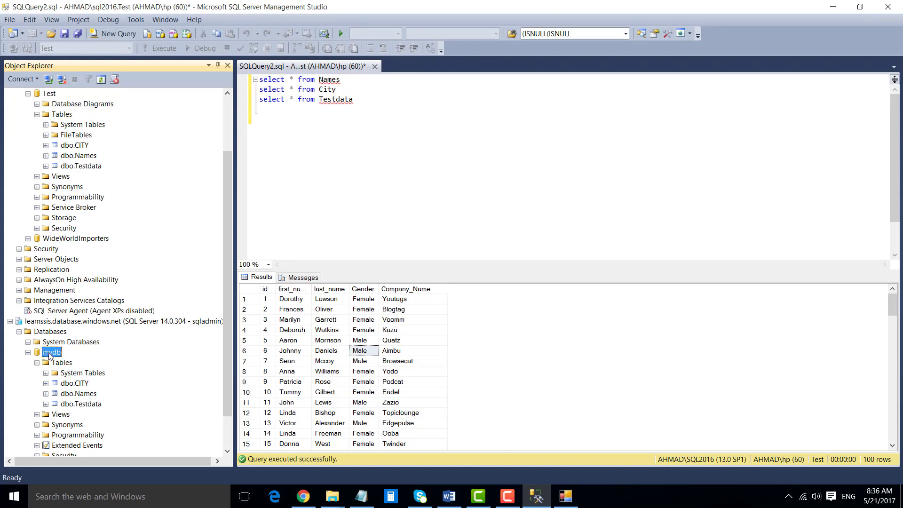
# Open a new query on the Azure mydb database, run "select * from [dbo].[CITY]" and inspect the returned rows
pyautogui.click(123, 36)
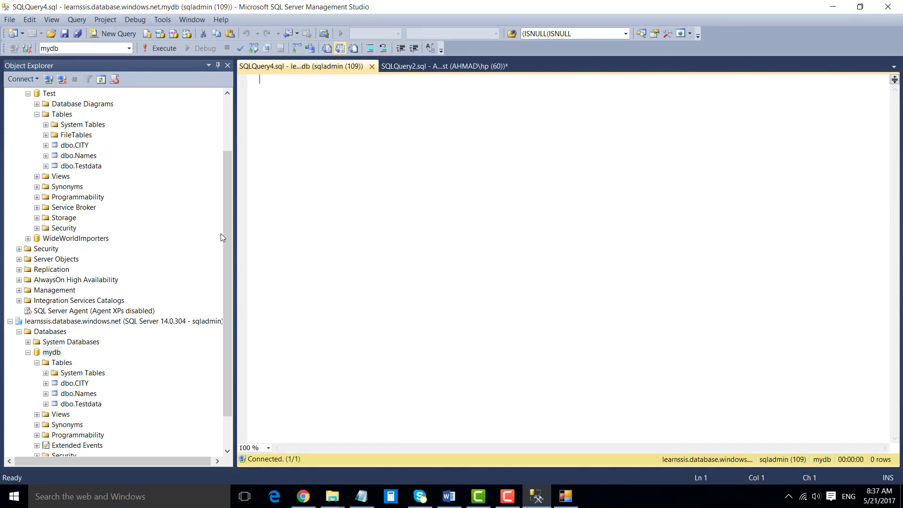
pyautogui.write('select * from')
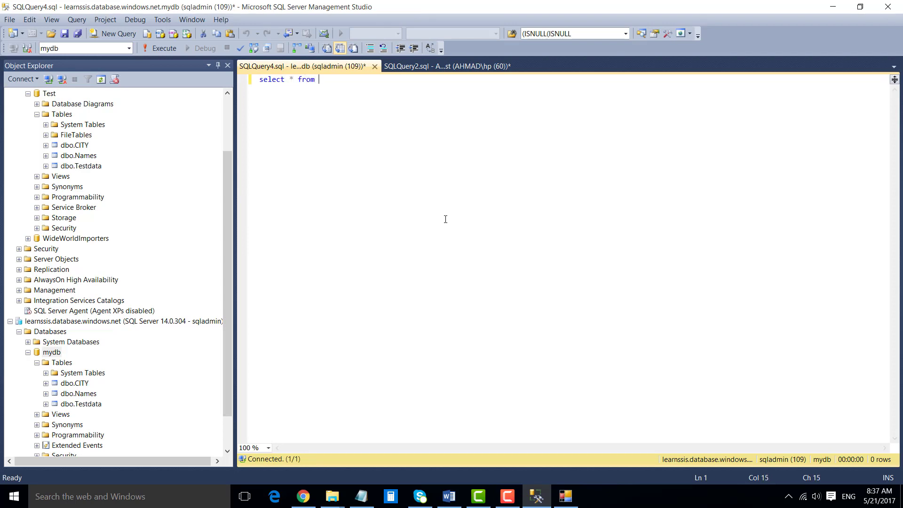
pyautogui.moveTo(76, 383); pyautogui.dragTo(621, 313)
pyautogui.click(160, 49)
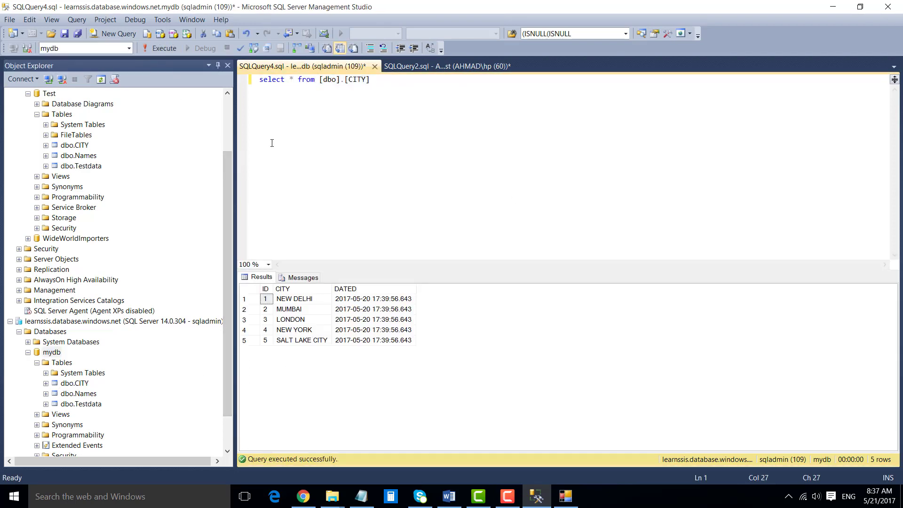
pyautogui.moveTo(265, 299); pyautogui.dragTo(397, 345)
pyautogui.click(390, 320)
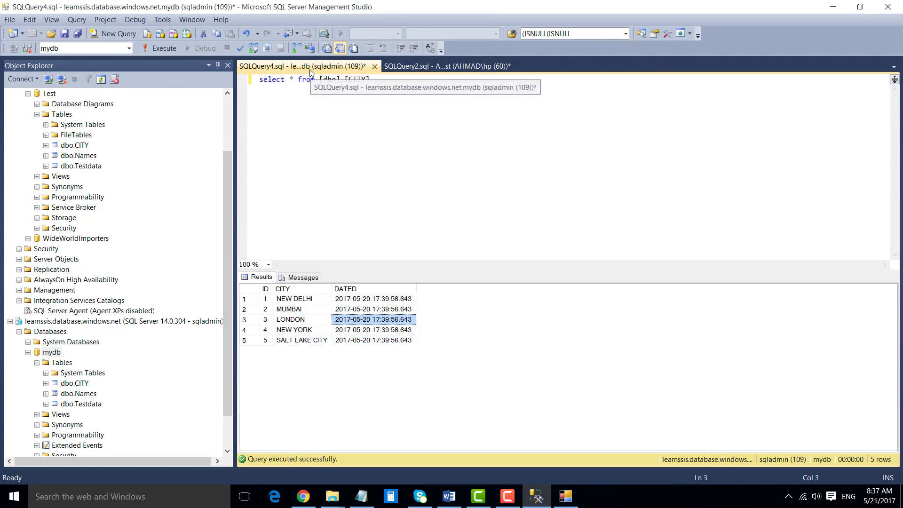
# Replace the table in the select query with [dbo].[Names] from mydb and execute it
pyautogui.click(319, 136)
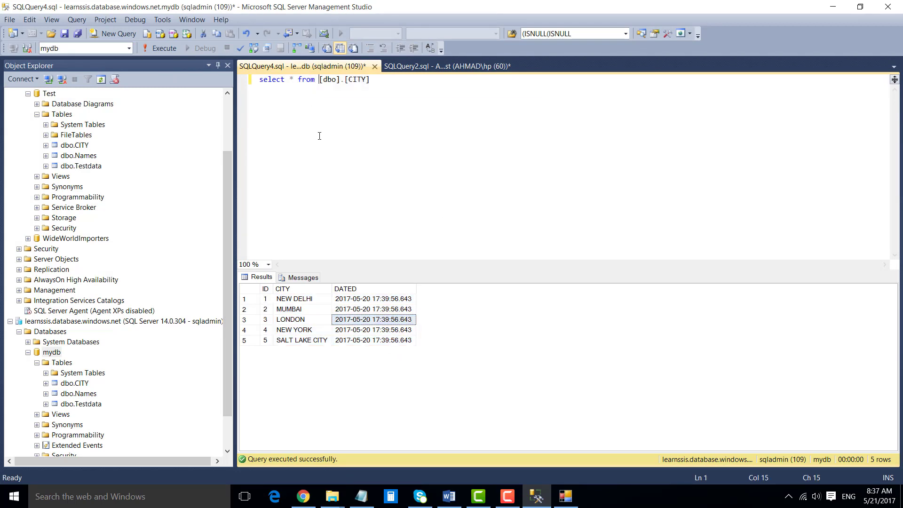
pyautogui.hotkey('shift', 'End')
pyautogui.press('Delete')
pyautogui.moveTo(78, 393); pyautogui.dragTo(480, 210)
pyautogui.click(158, 48)
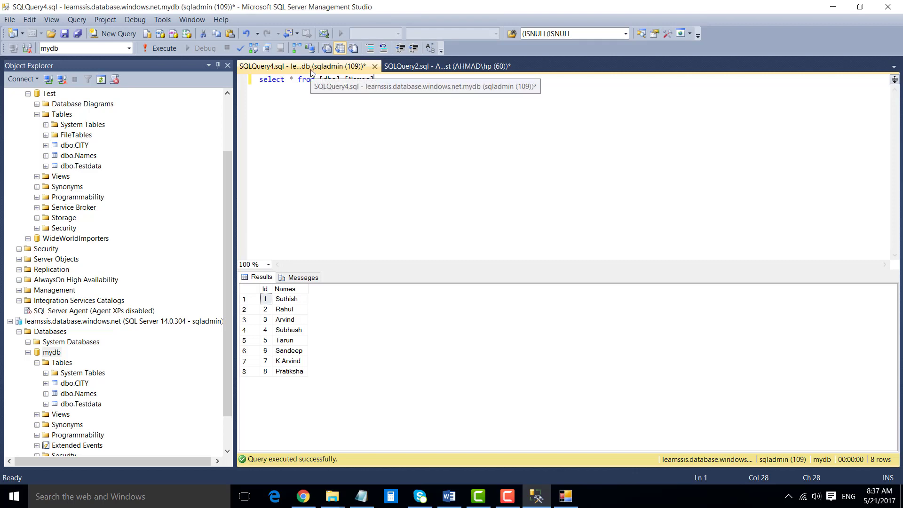
# Change the select query to read from the migrated [dbo].[Testdata] table and execute it
pyautogui.hotkey('ctrl', 'z')
pyautogui.moveTo(97, 403); pyautogui.dragTo(530, 213)
pyautogui.click(163, 48)
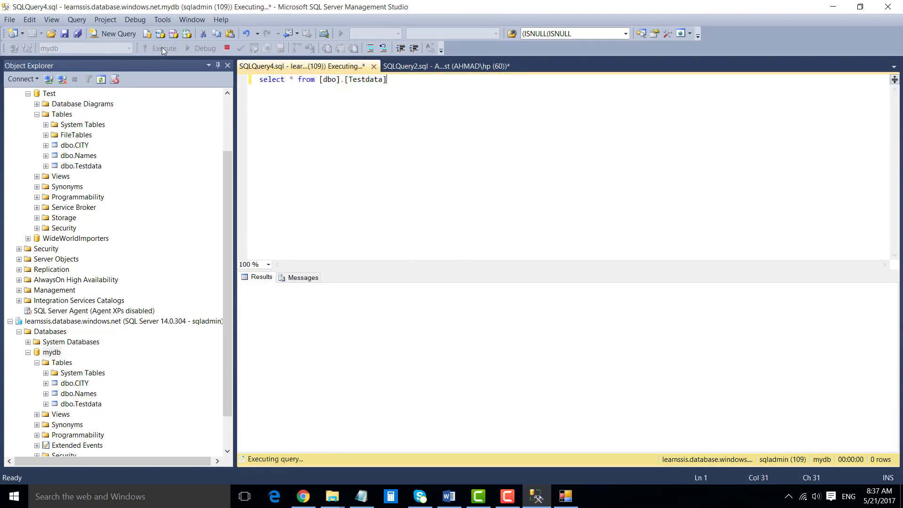